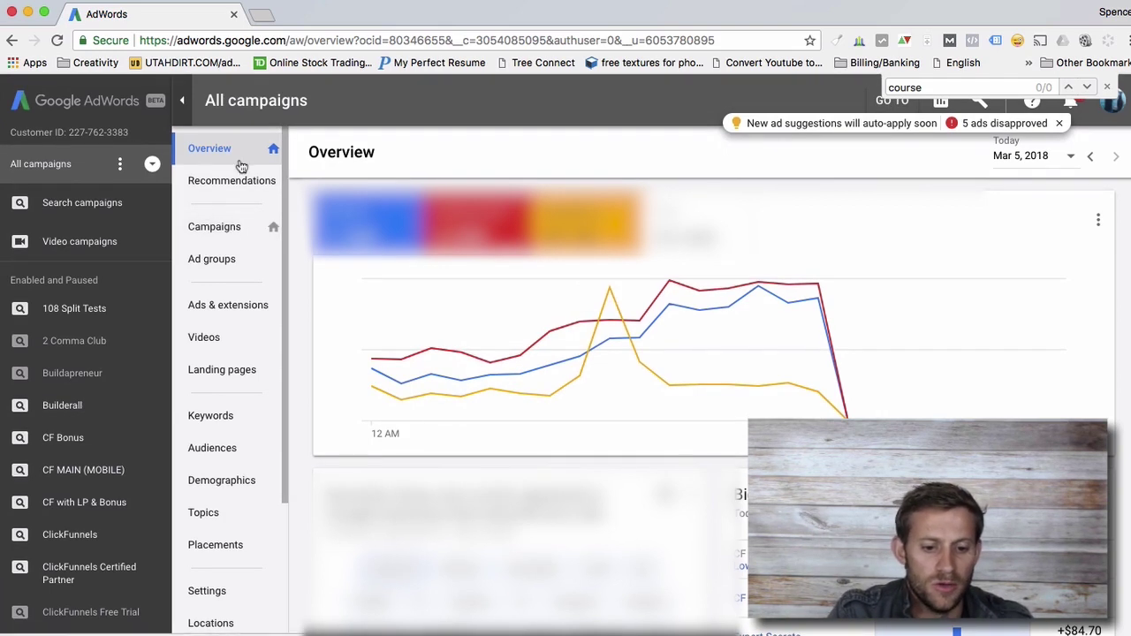
Step: Start a new campaign from the campaign list and choose Search as the campaign type
{"action": "left_click", "coordinate": [231, 235]}
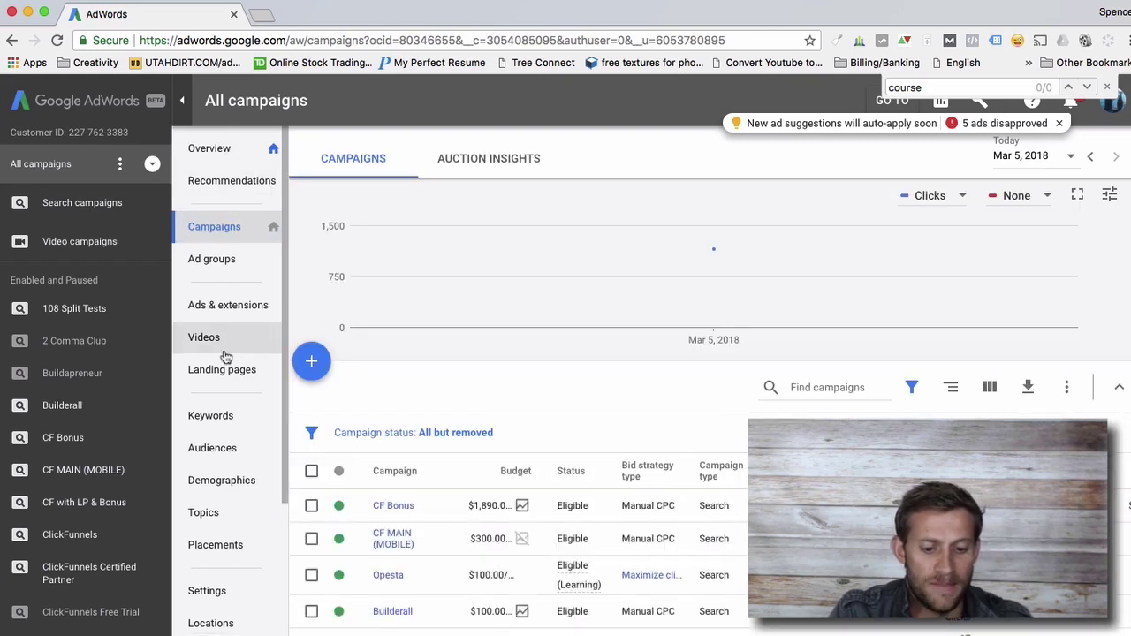
{"action": "left_click", "coordinate": [315, 364]}
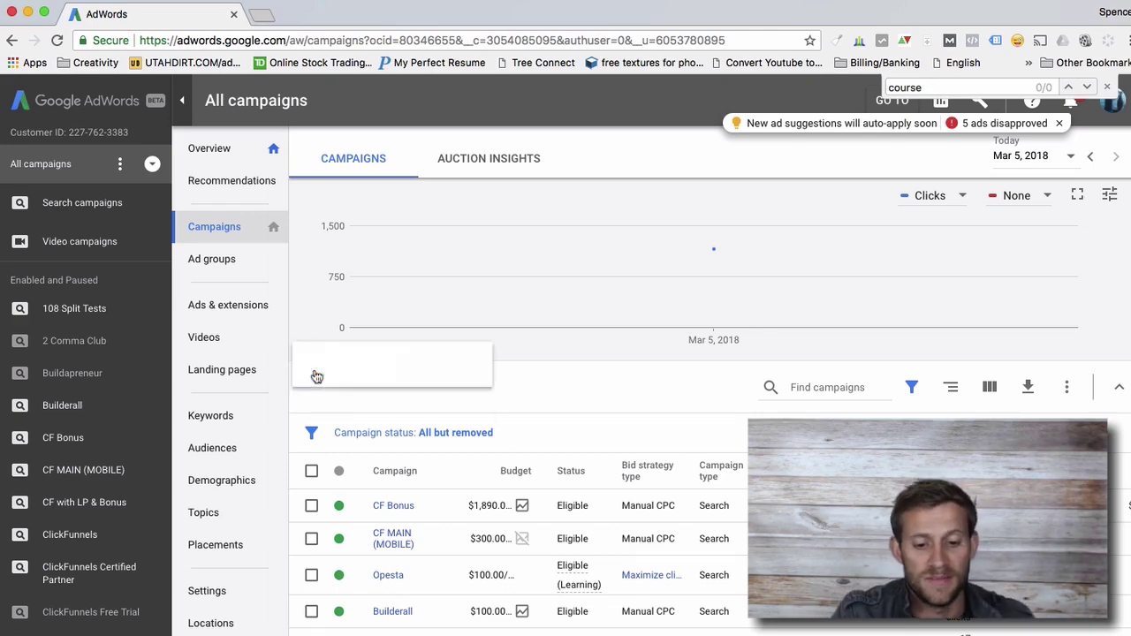
{"action": "left_click", "coordinate": [430, 411]}
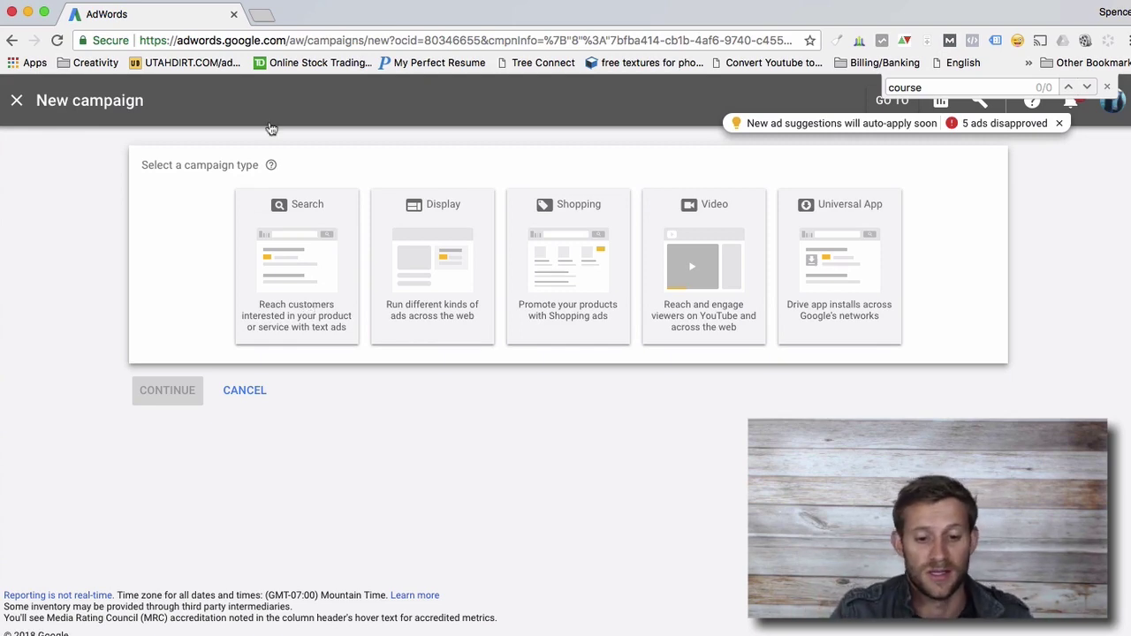
{"action": "left_click", "coordinate": [296, 230]}
Step: Select Website traffic as the single goal of the Search campaign
{"action": "left_click", "coordinate": [350, 334]}
{"action": "left_click", "coordinate": [348, 310]}
{"action": "left_click", "coordinate": [345, 288]}
{"action": "left_click", "coordinate": [344, 314]}
{"action": "left_click", "coordinate": [342, 290]}
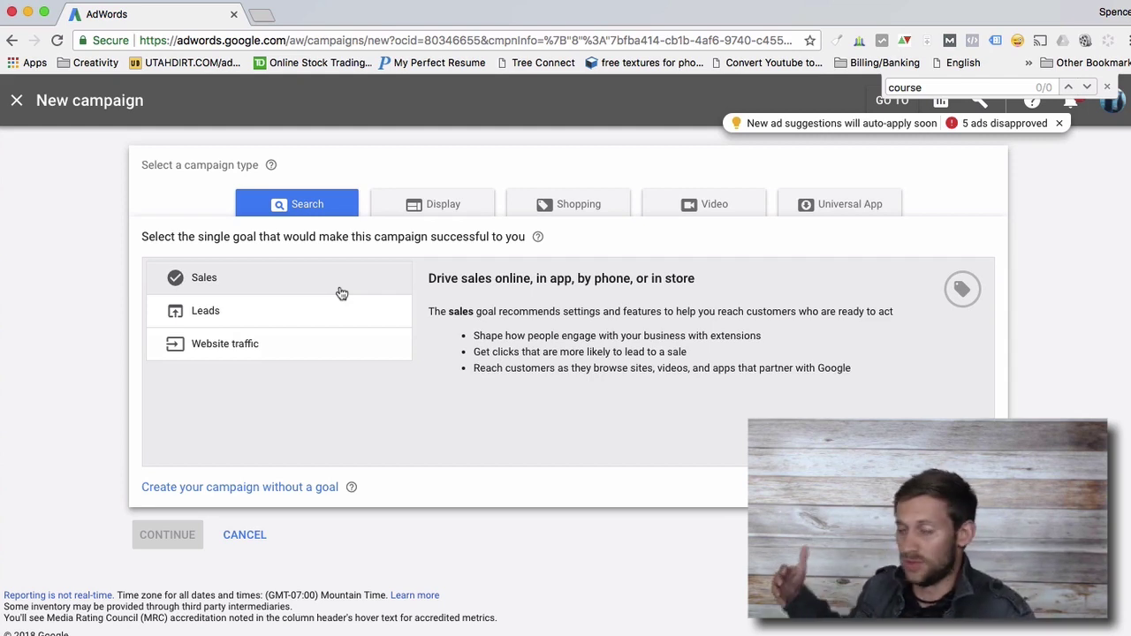
{"action": "left_click", "coordinate": [327, 340]}
Step: Enter buildapreneur.com as the business's website and continue to the campaign settings
{"action": "scroll", "coordinate": [424, 400], "scroll_direction": "down", "scroll_amount": 3}
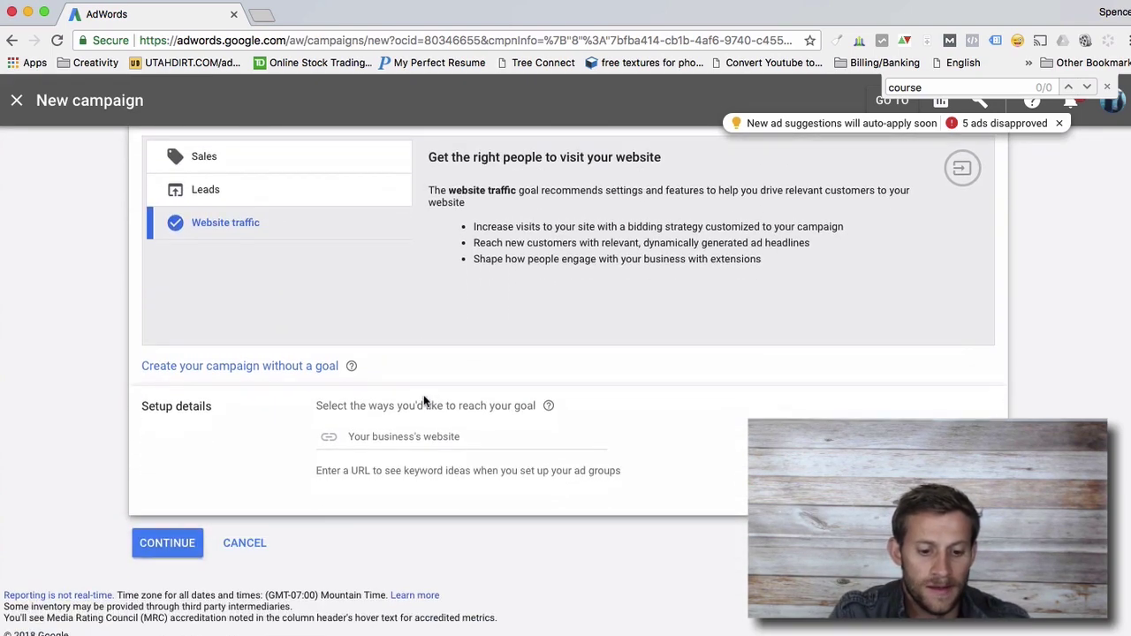
{"action": "left_click", "coordinate": [453, 434]}
{"action": "type", "text": "buildapreneur.com"}
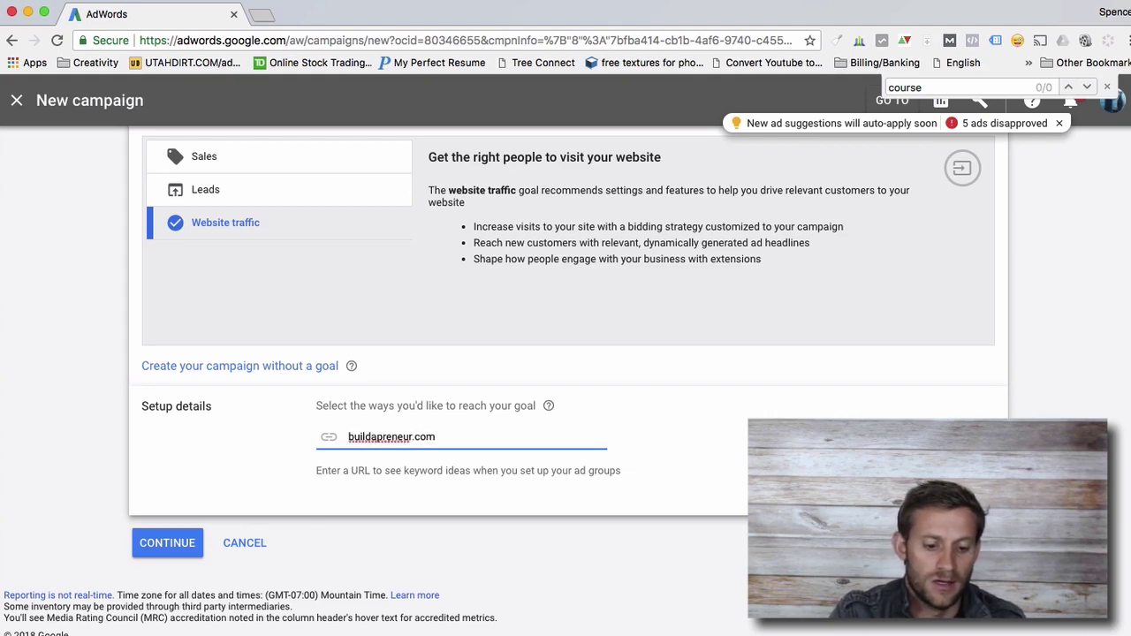
{"action": "left_click", "coordinate": [162, 544]}
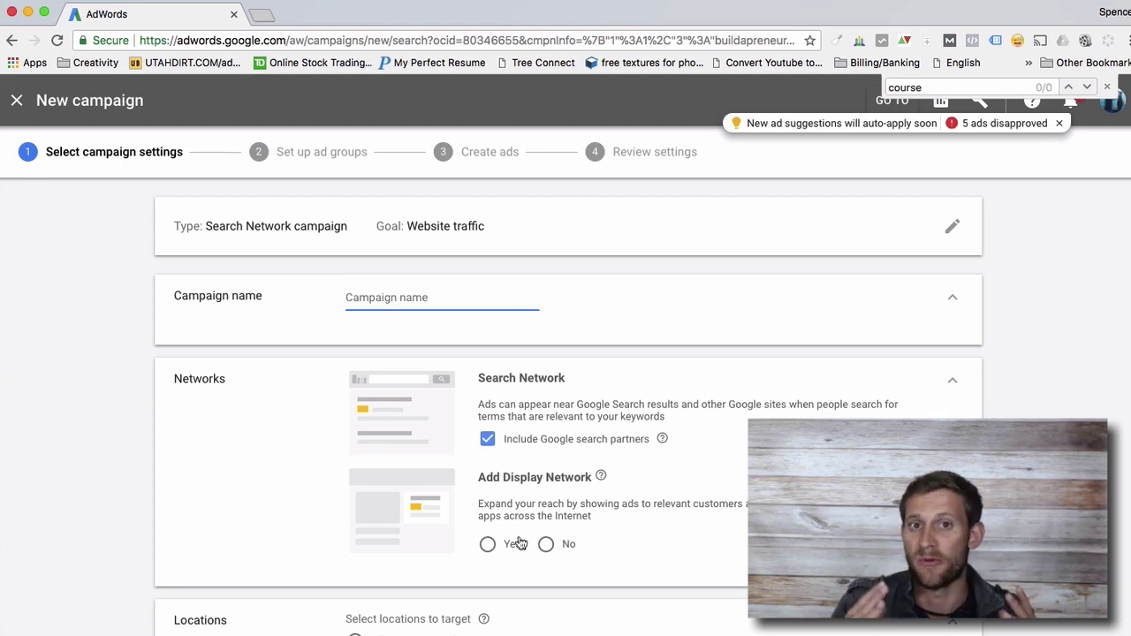
Step: Name the campaign "Adwords Course" and exclude Google search partners from its Search Network
{"action": "type", "text": "Adwords Course"}
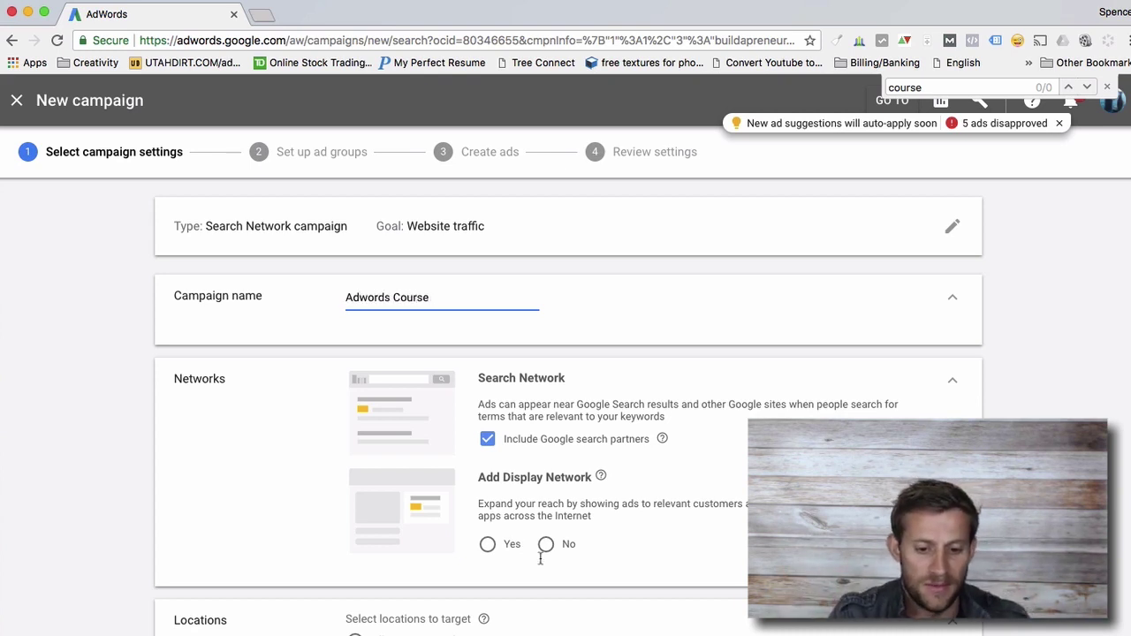
{"action": "scroll", "coordinate": [558, 531], "scroll_direction": "down", "scroll_amount": 2}
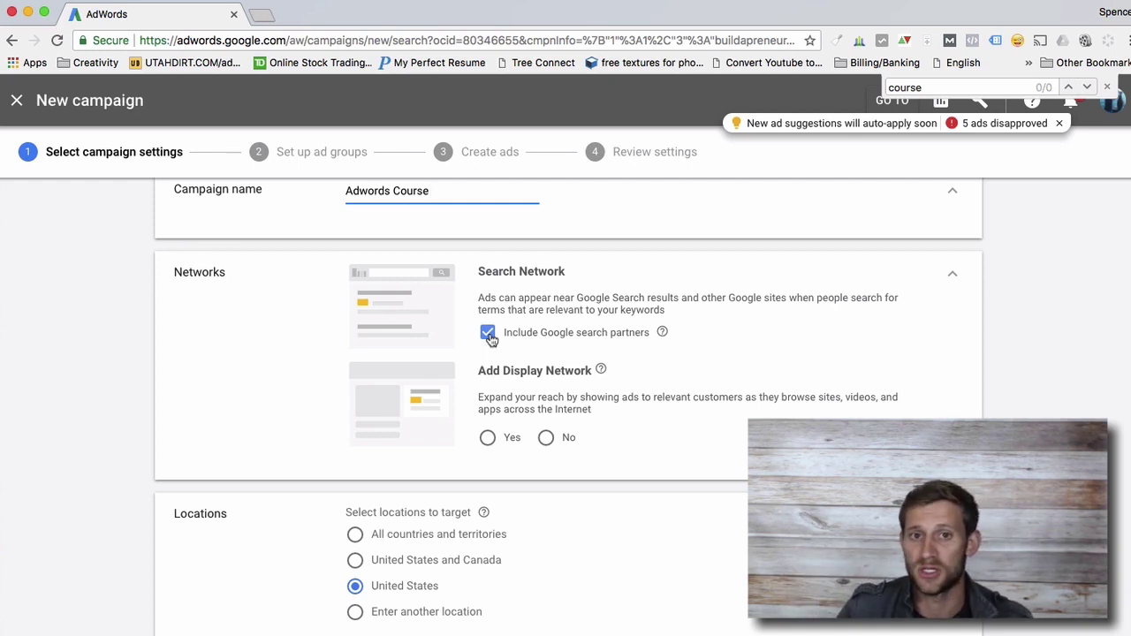
{"action": "left_click", "coordinate": [489, 336]}
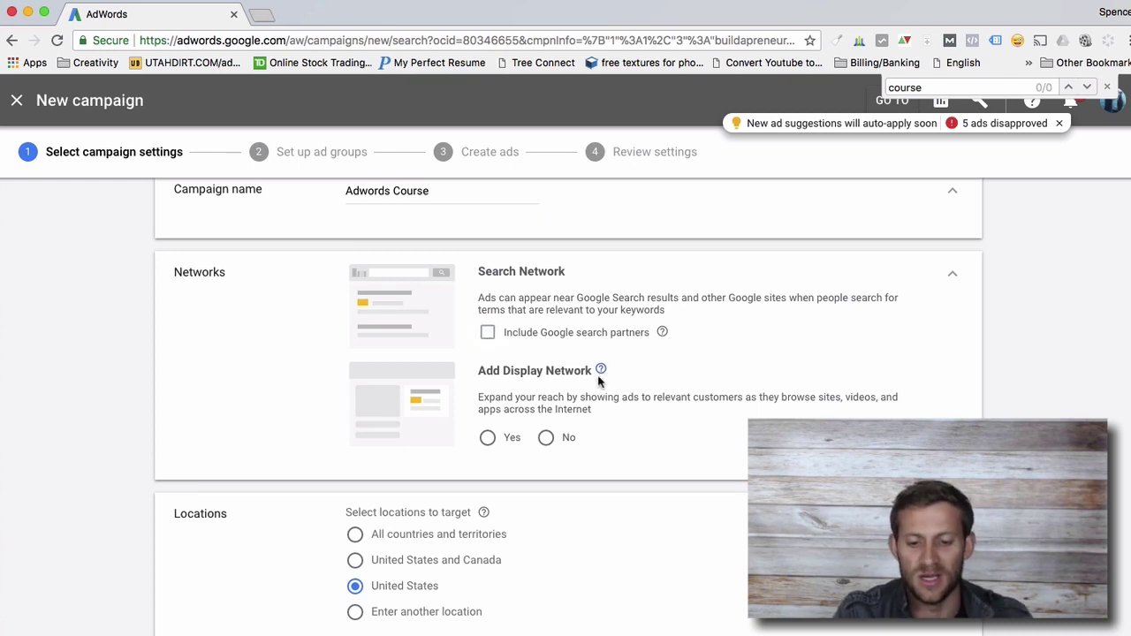
Step: Set the campaign's average daily budget to $20
{"action": "mouse_move", "coordinate": [599, 379]}
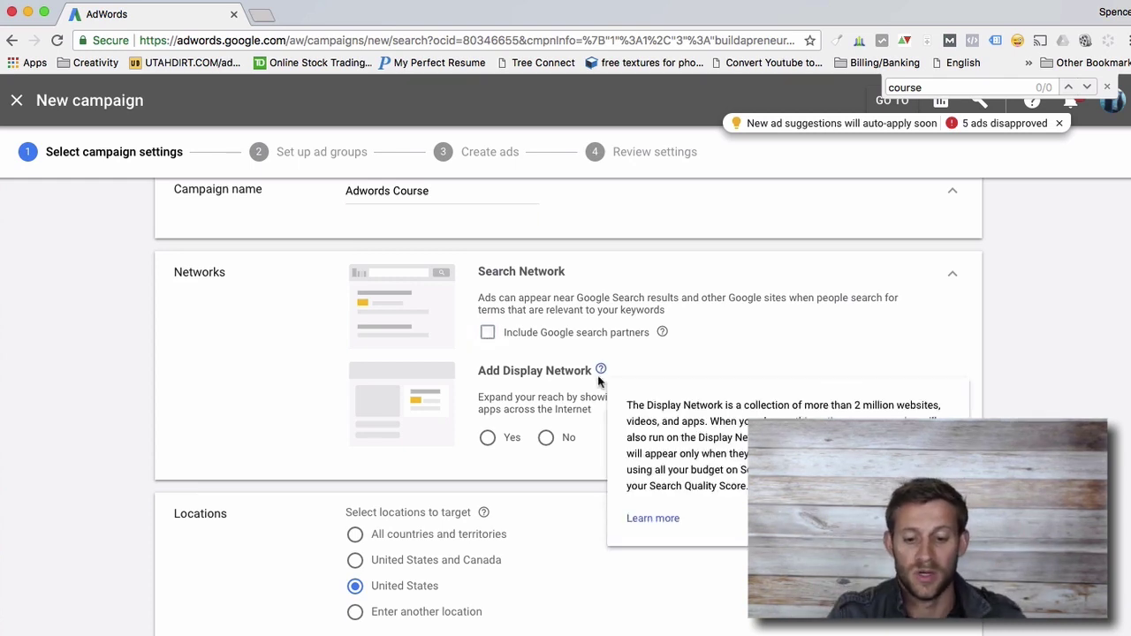
{"action": "scroll", "coordinate": [565, 398], "scroll_direction": "down", "scroll_amount": 2}
{"action": "scroll", "coordinate": [459, 424], "scroll_direction": "down", "scroll_amount": 1}
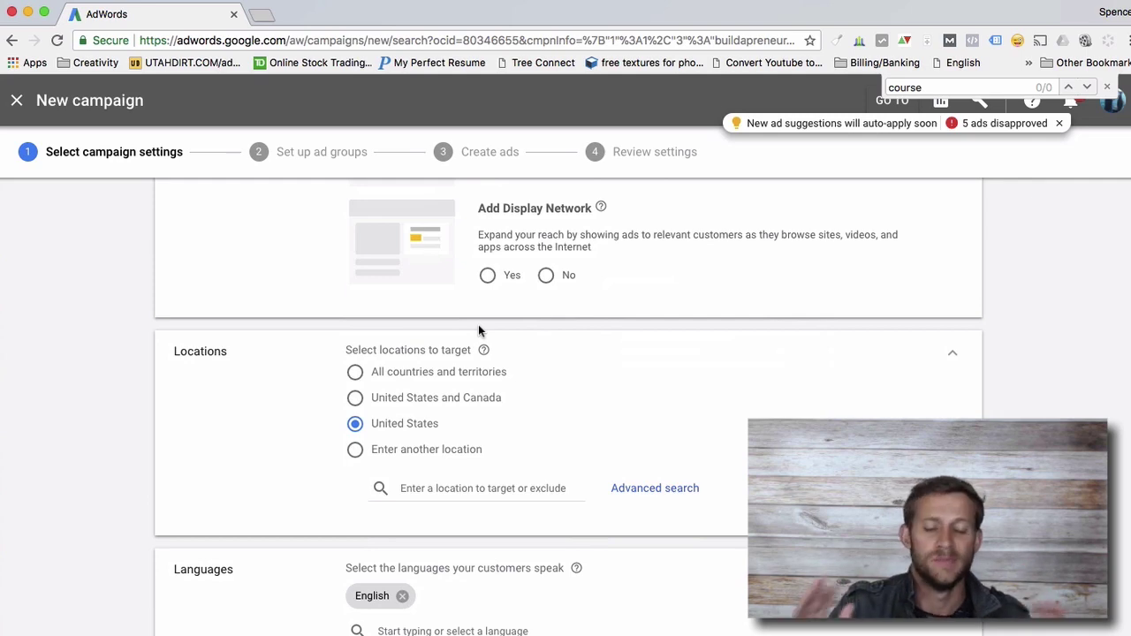
{"action": "scroll", "coordinate": [560, 450], "scroll_direction": "down", "scroll_amount": 5}
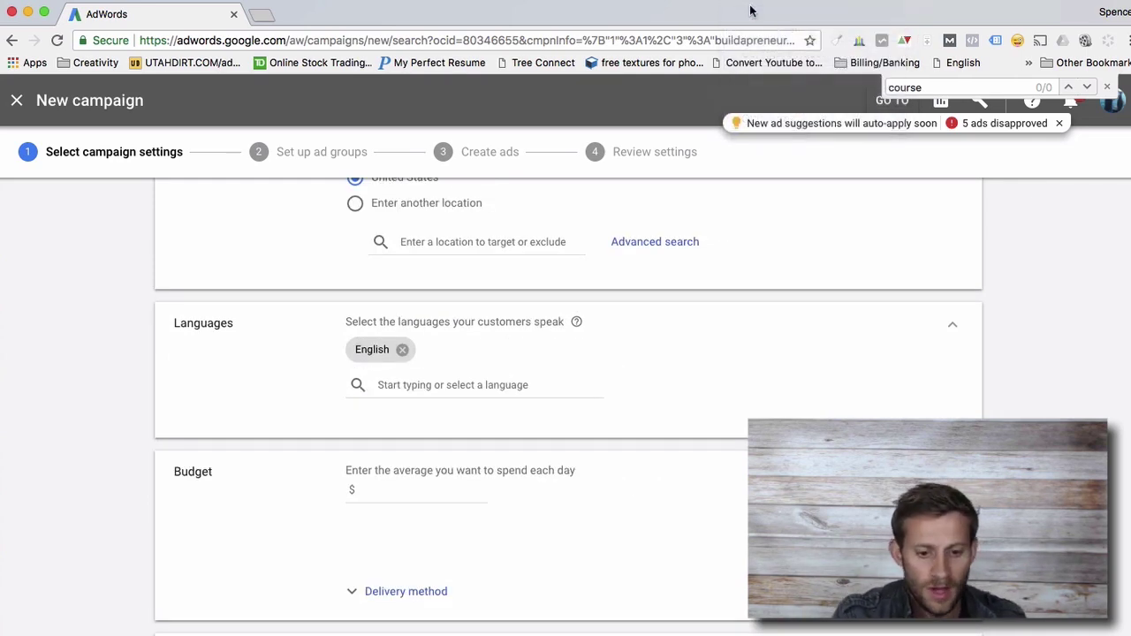
{"action": "scroll", "coordinate": [640, 456], "scroll_direction": "down", "scroll_amount": 2}
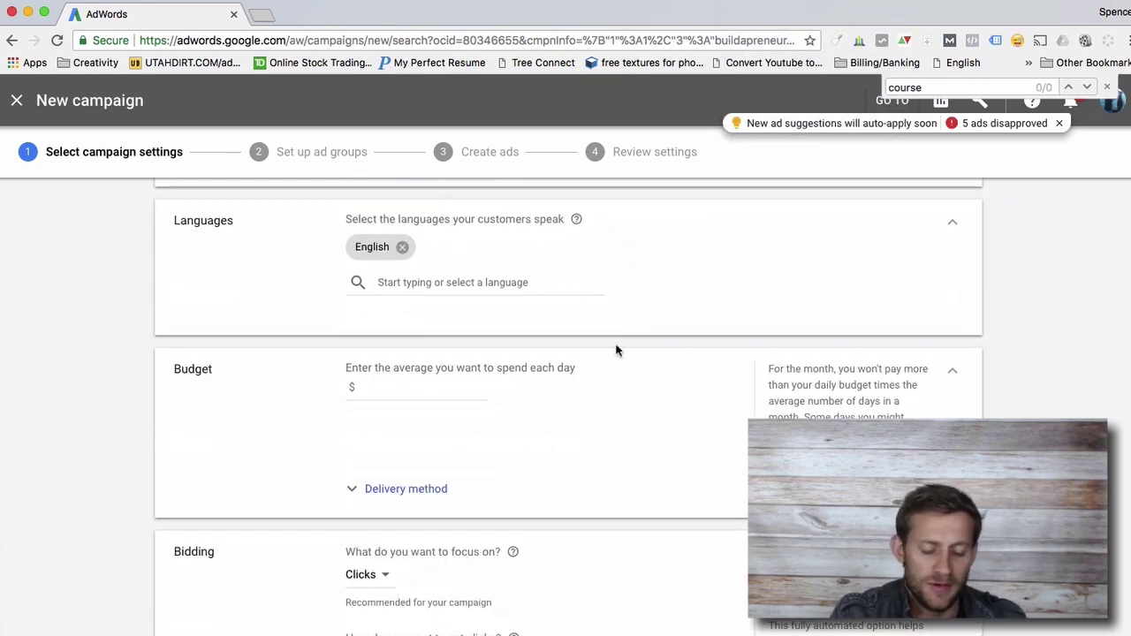
{"action": "scroll", "coordinate": [616, 341], "scroll_direction": "down", "scroll_amount": 2}
{"action": "left_click", "coordinate": [462, 314]}
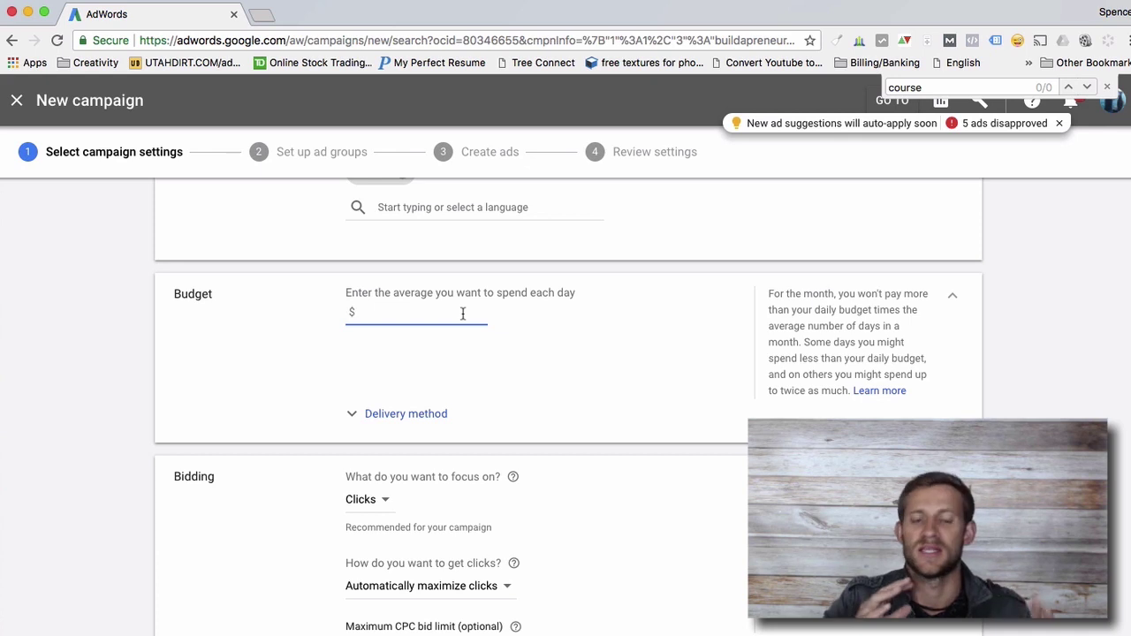
{"action": "type", "text": "20"}
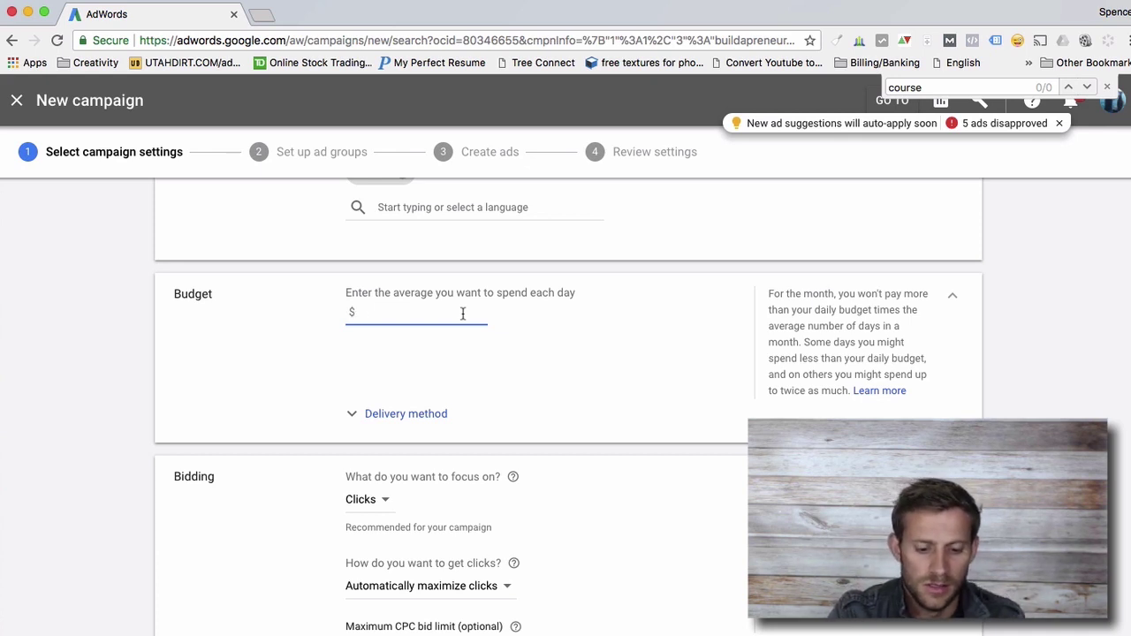
Step: Keep bidding focused on Clicks with Automatically maximize clicks, and set the maximum CPC bid limit to $8
{"action": "scroll", "coordinate": [507, 404], "scroll_direction": "down", "scroll_amount": 3}
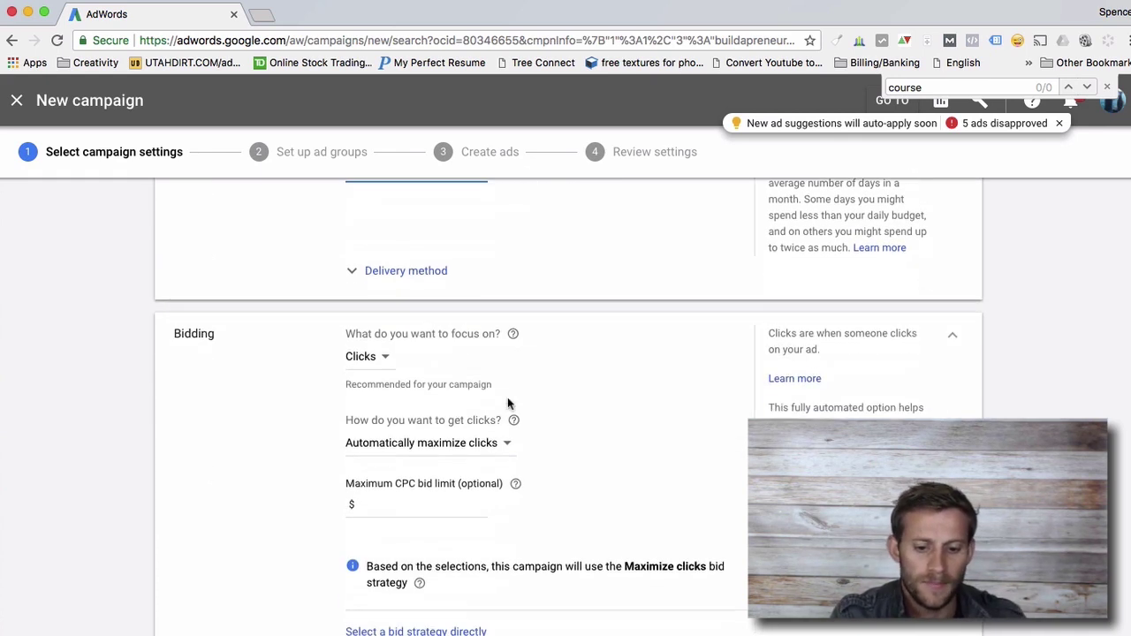
{"action": "left_click", "coordinate": [380, 357]}
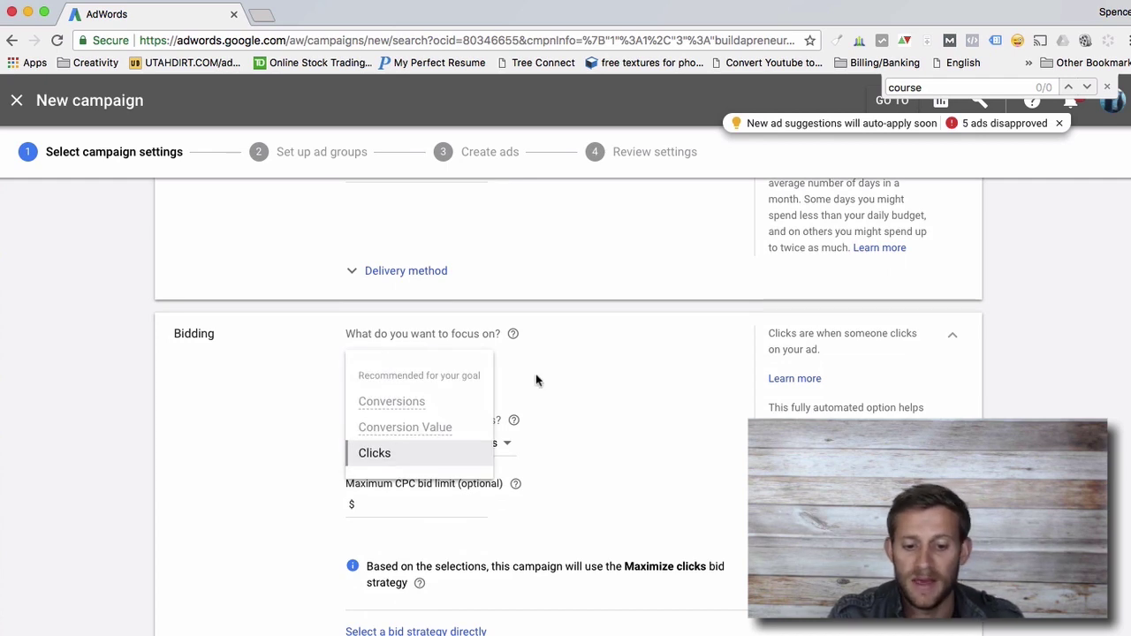
{"action": "left_click", "coordinate": [608, 353]}
{"action": "scroll", "coordinate": [606, 353], "scroll_direction": "down", "scroll_amount": 1}
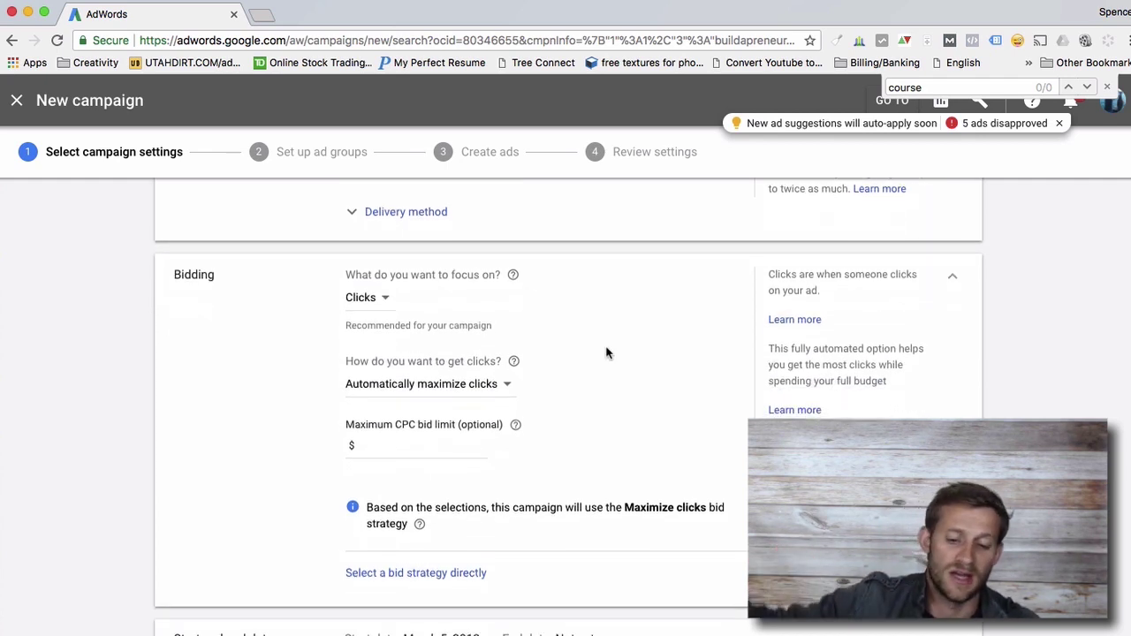
{"action": "scroll", "coordinate": [606, 353], "scroll_direction": "down", "scroll_amount": 2}
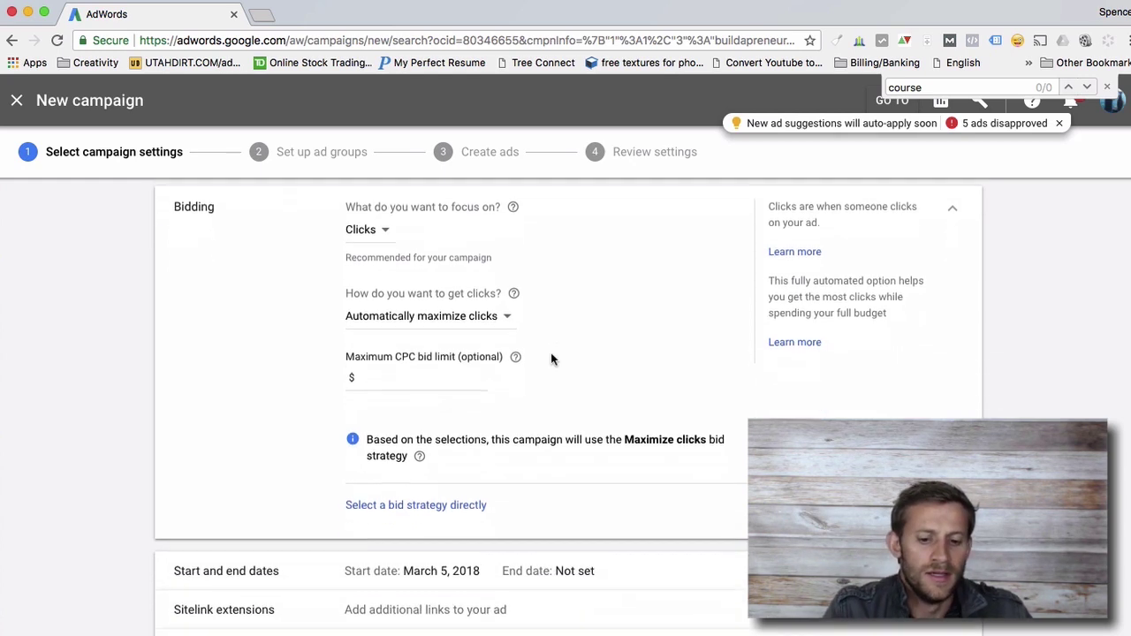
{"action": "left_click", "coordinate": [493, 318]}
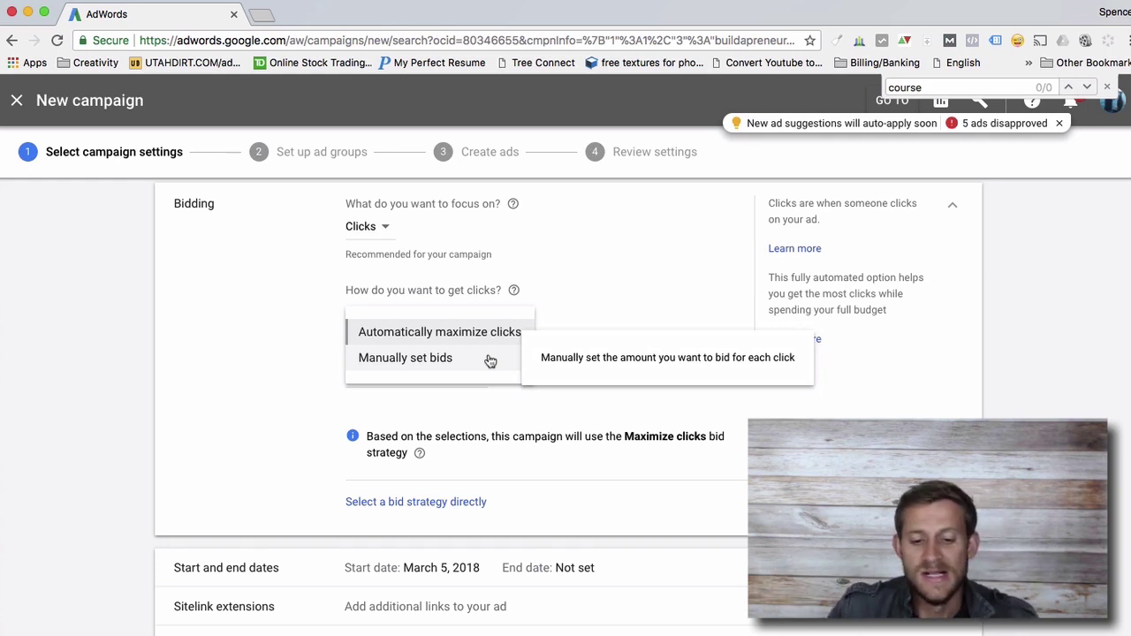
{"action": "left_click", "coordinate": [461, 331]}
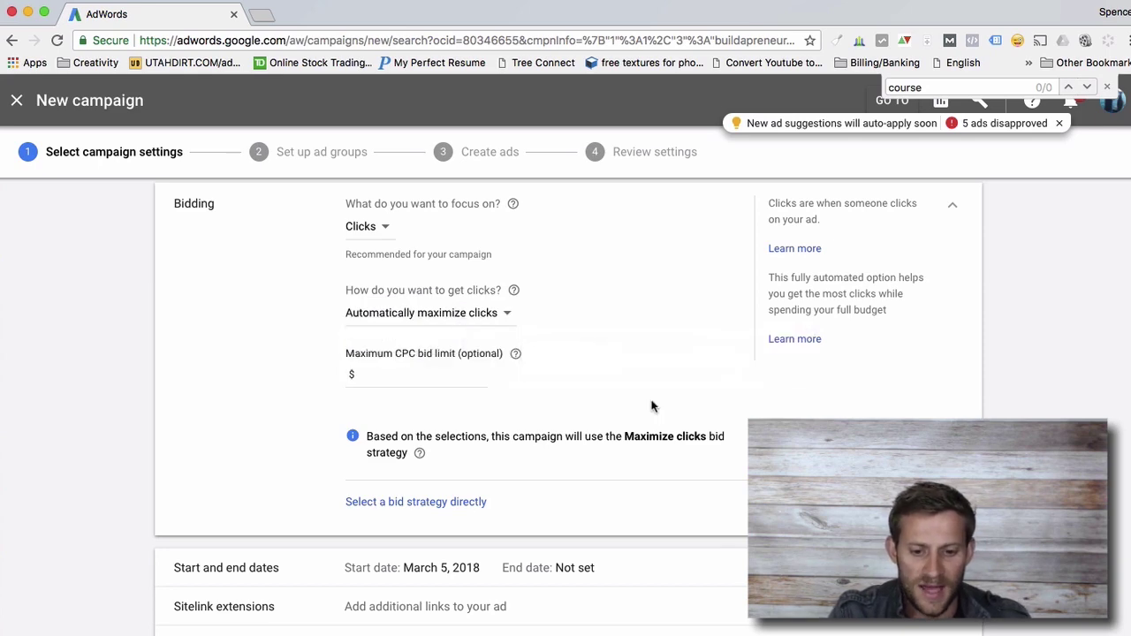
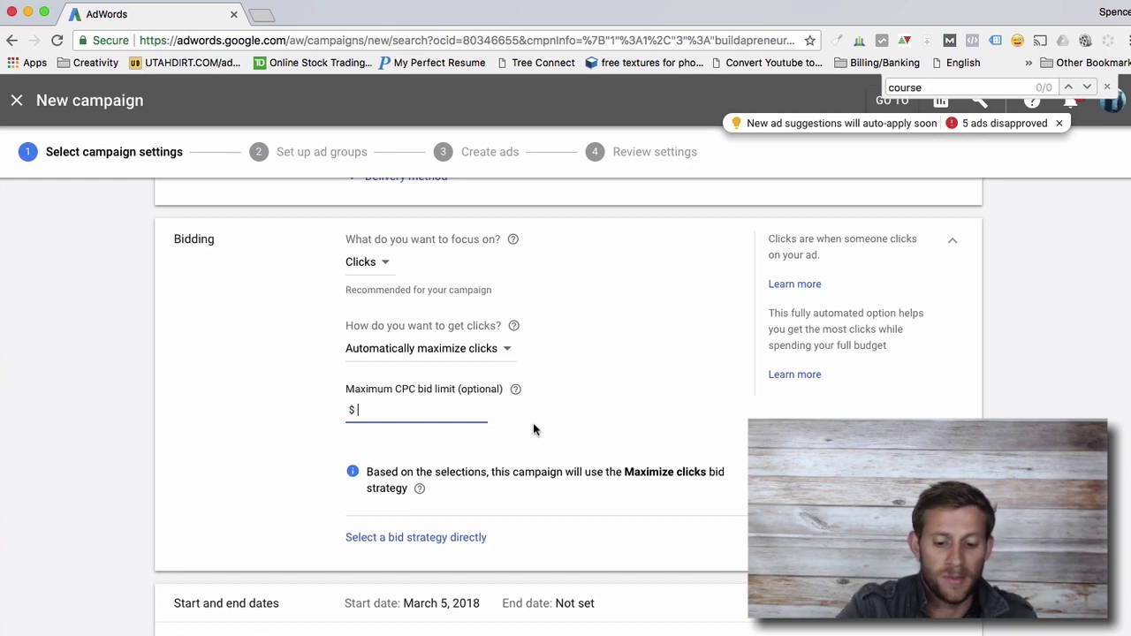
{"action": "type", "text": "8"}
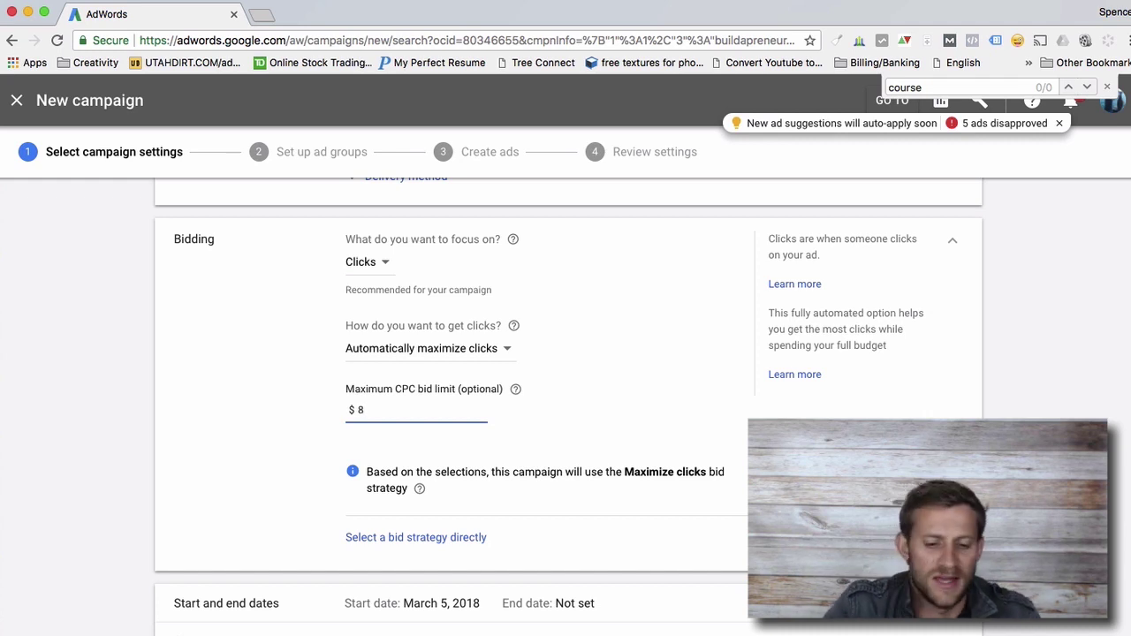
Step: Review the remaining campaign settings, then save them and continue to the ad group setup
{"action": "scroll", "coordinate": [580, 477], "scroll_direction": "down", "scroll_amount": 1}
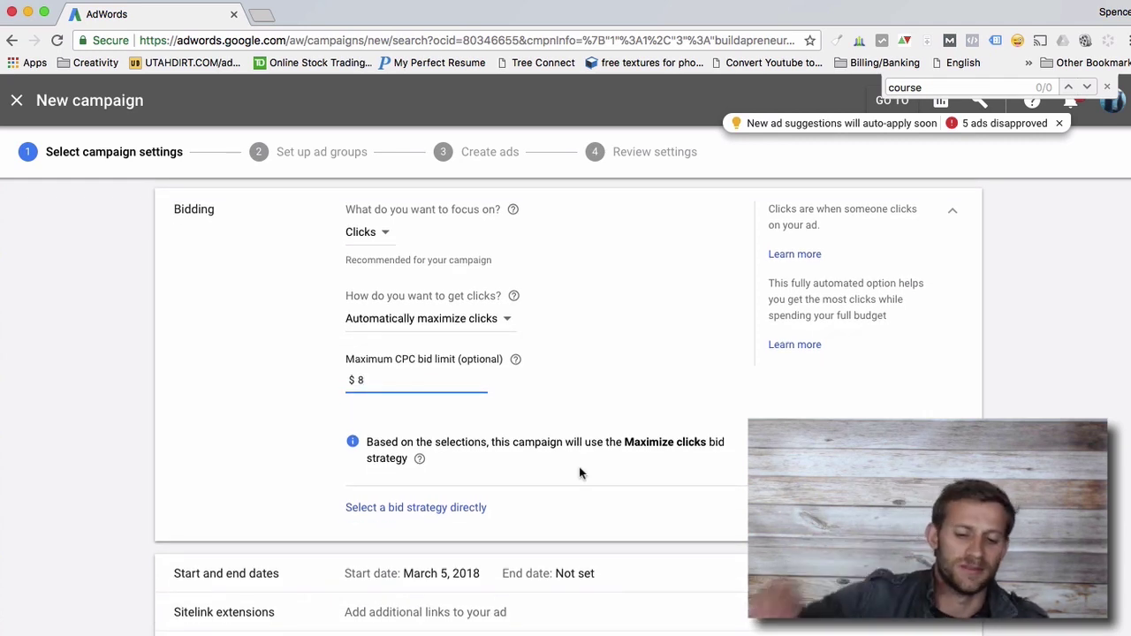
{"action": "scroll", "coordinate": [486, 422], "scroll_direction": "down", "scroll_amount": 5}
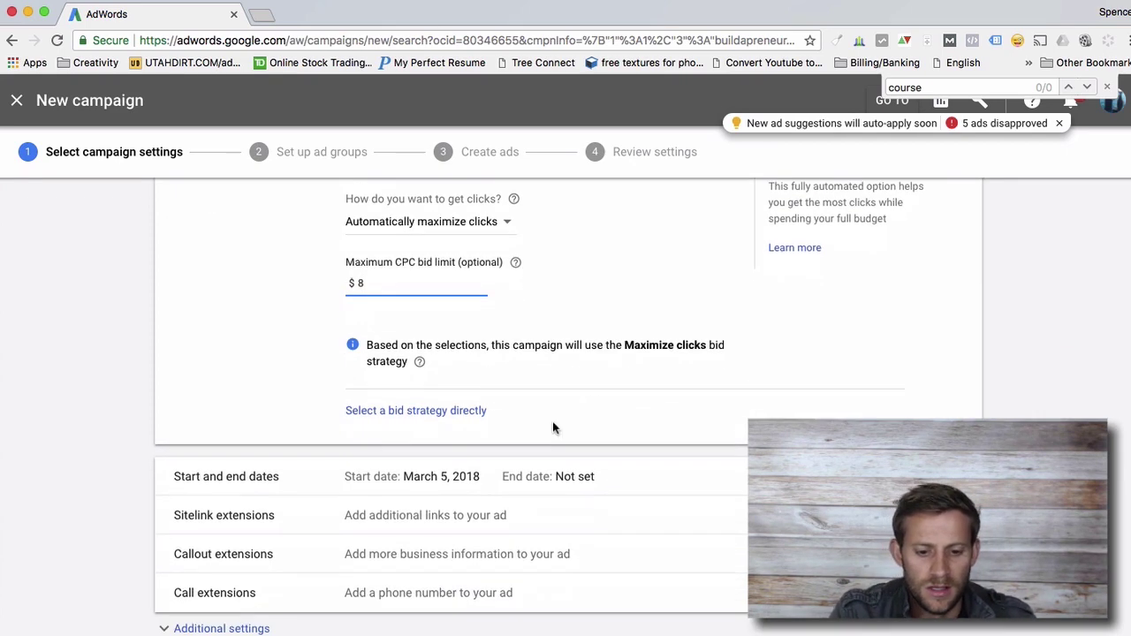
{"action": "scroll", "coordinate": [583, 424], "scroll_direction": "down", "scroll_amount": 3}
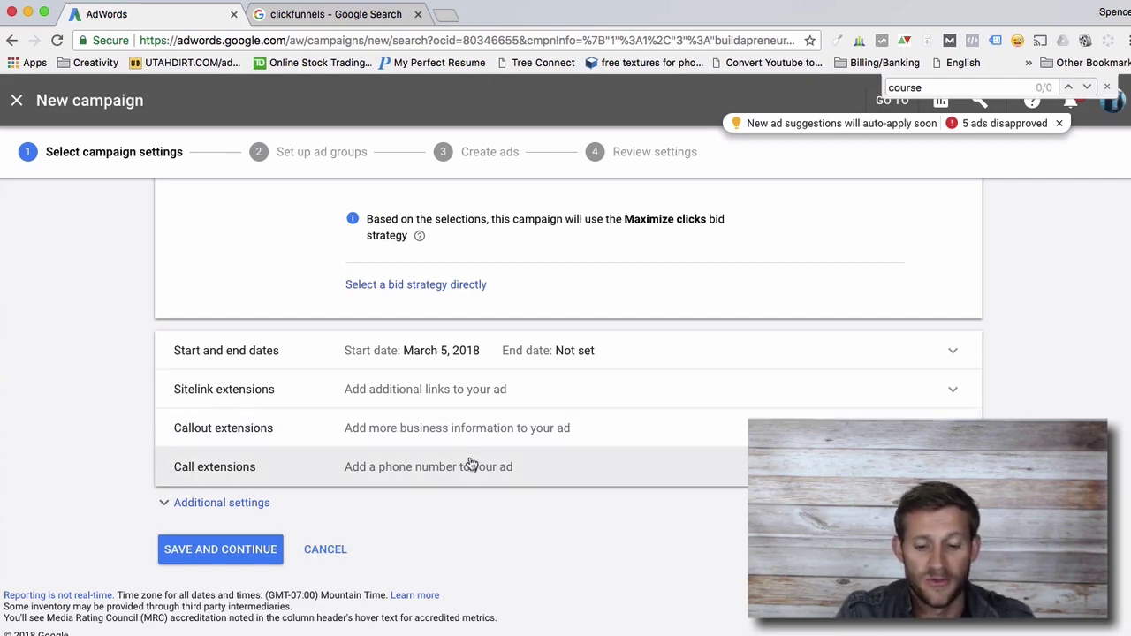
{"action": "scroll", "coordinate": [471, 463], "scroll_direction": "up", "scroll_amount": 7}
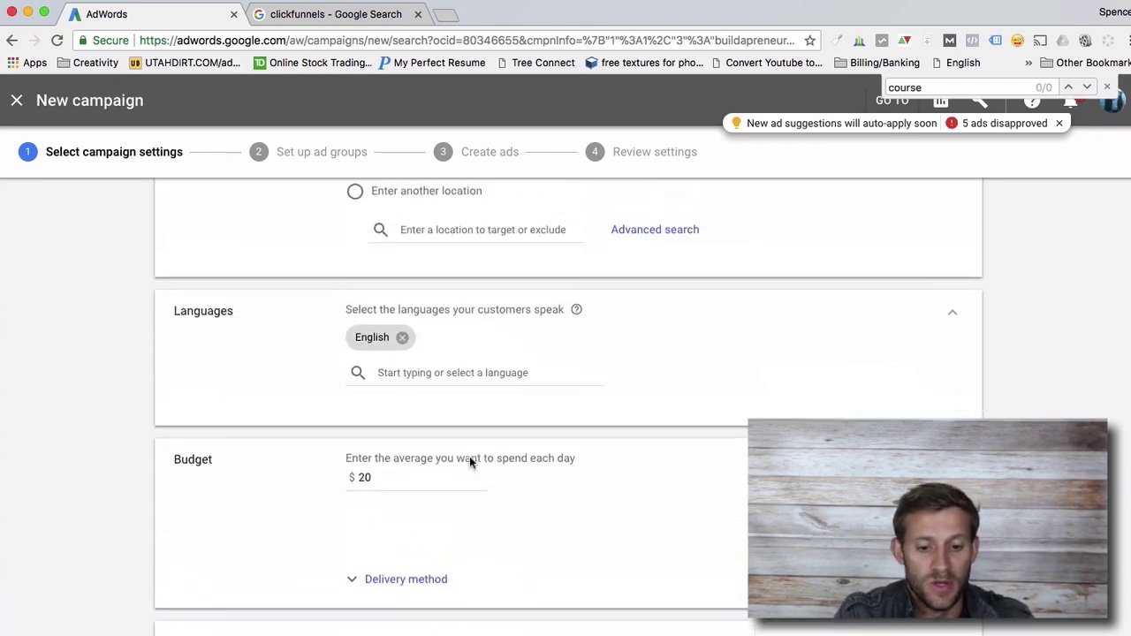
{"action": "scroll", "coordinate": [469, 456], "scroll_direction": "up", "scroll_amount": 5}
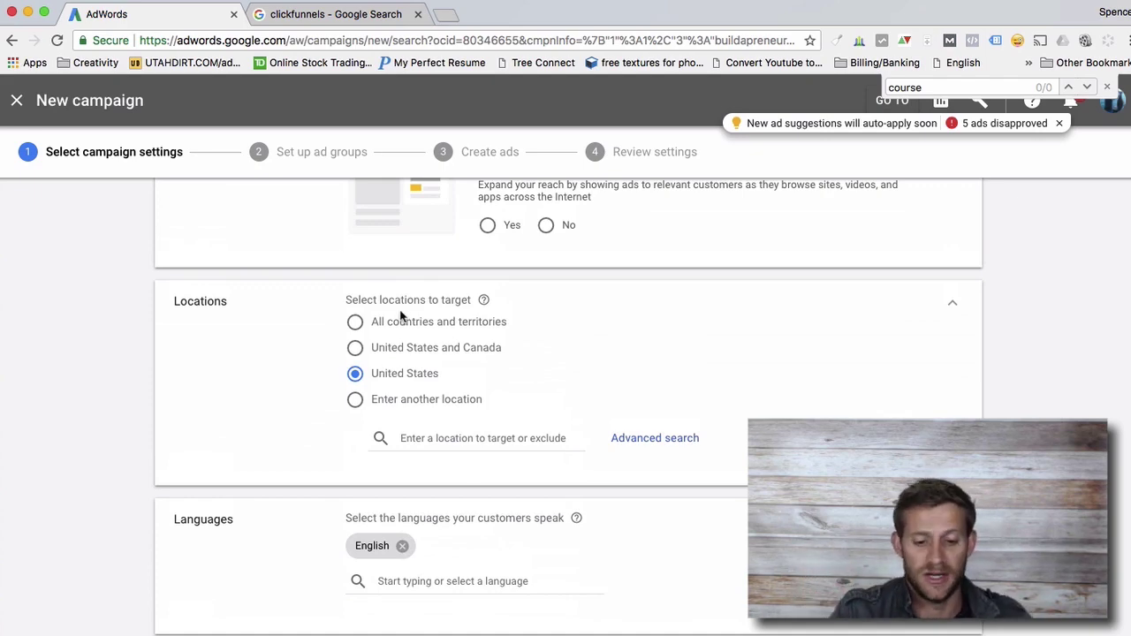
{"action": "scroll", "coordinate": [402, 316], "scroll_direction": "down", "scroll_amount": 10}
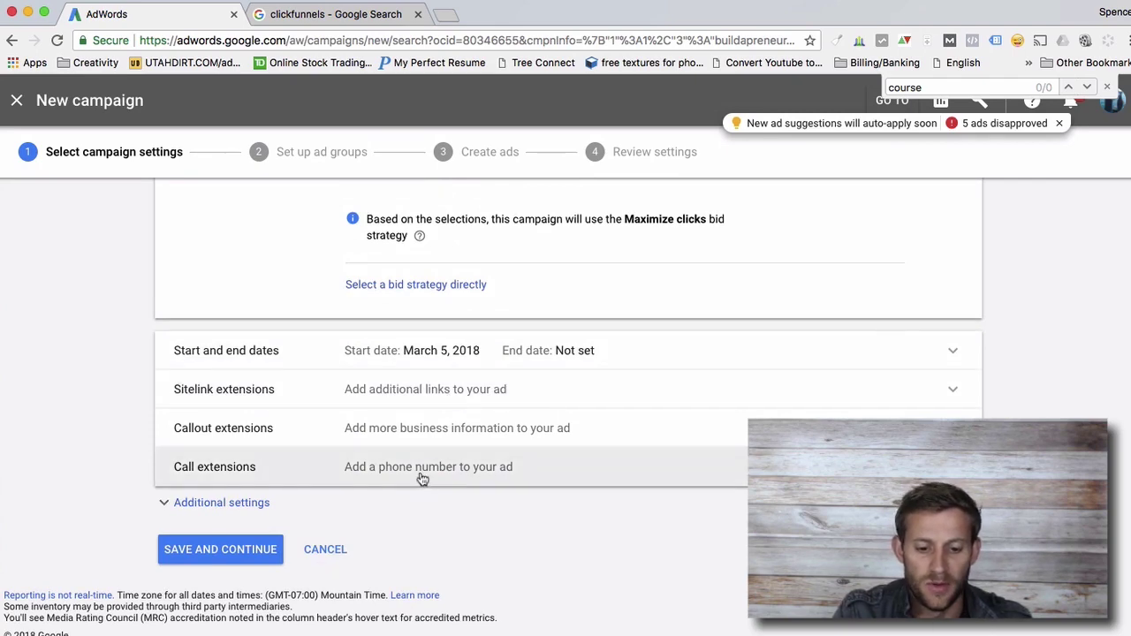
{"action": "left_click", "coordinate": [268, 548]}
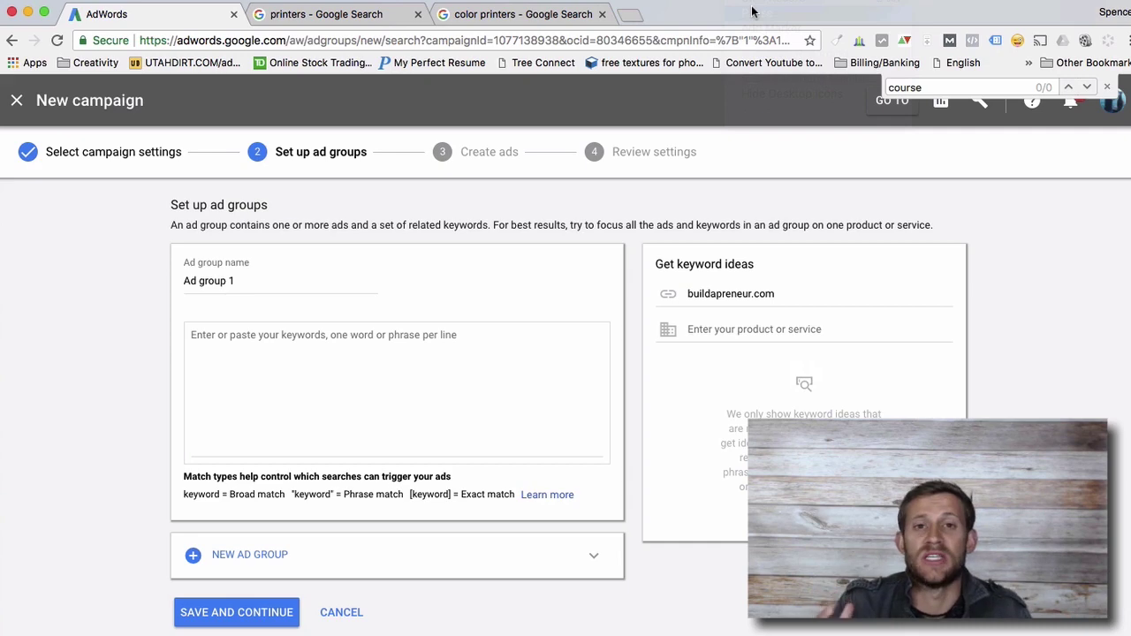
Step: Search Google for "buy a printer" in a new browser tab and examine the ads among the results
{"action": "left_click", "coordinate": [631, 15]}
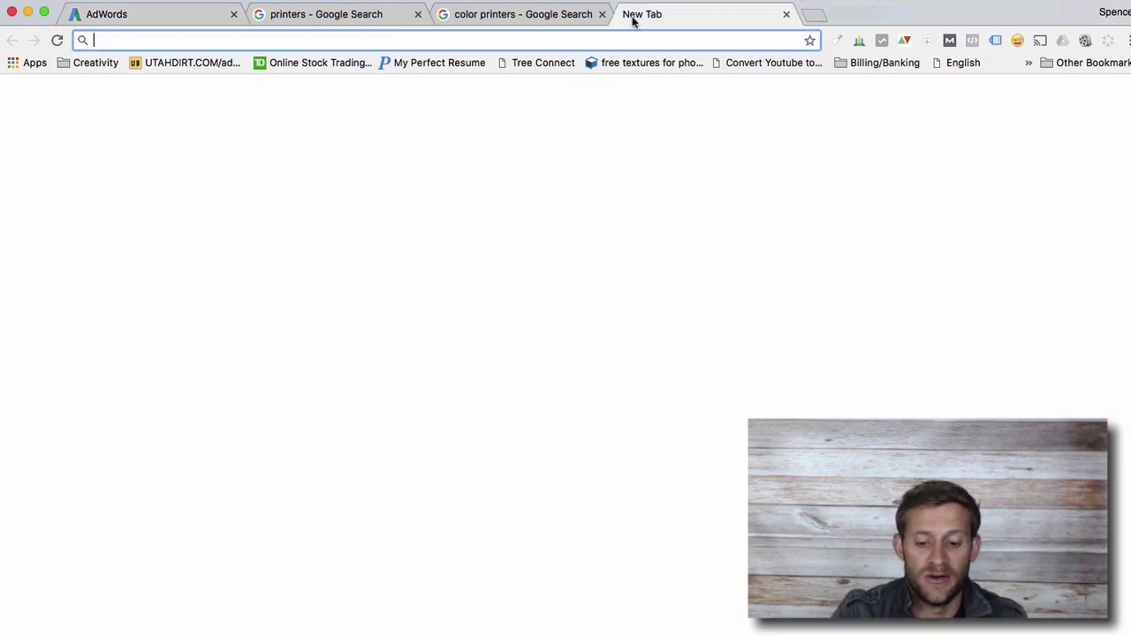
{"action": "type", "text": "buy a printer"}
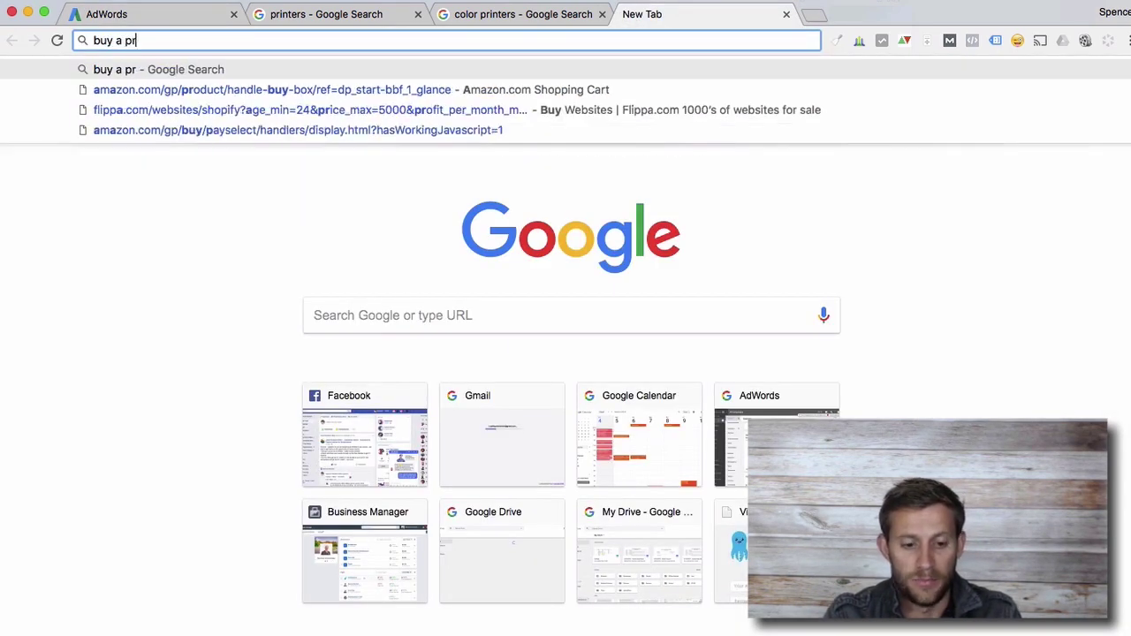
{"action": "key", "text": "Return"}
{"action": "scroll", "coordinate": [516, 287], "scroll_direction": "down", "scroll_amount": 3}
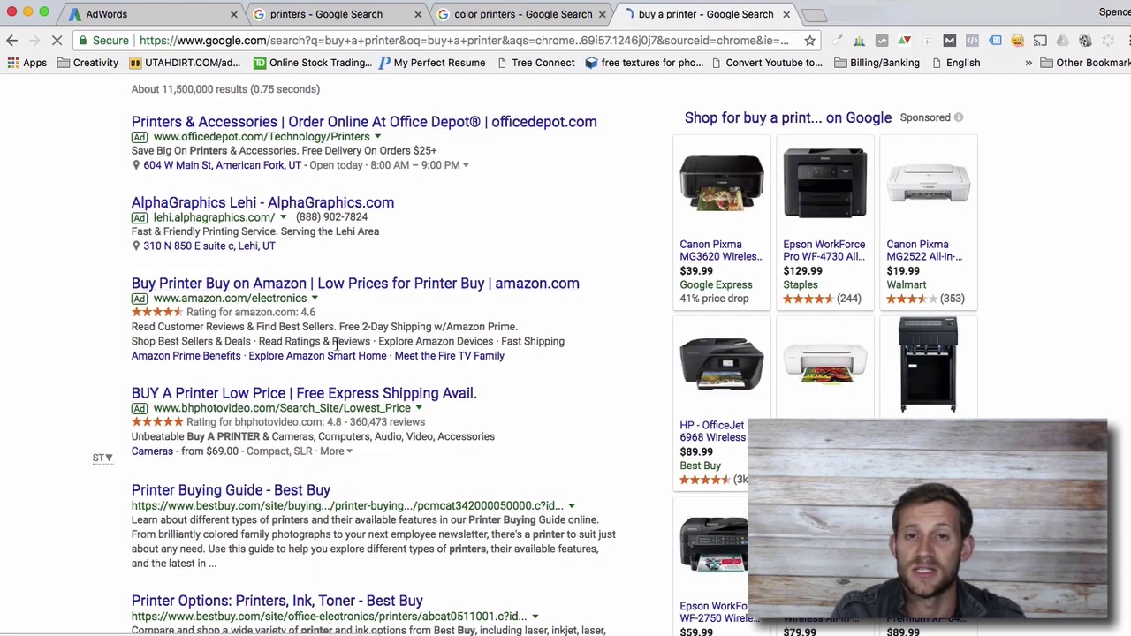
{"action": "scroll", "coordinate": [495, 215], "scroll_direction": "up", "scroll_amount": 2}
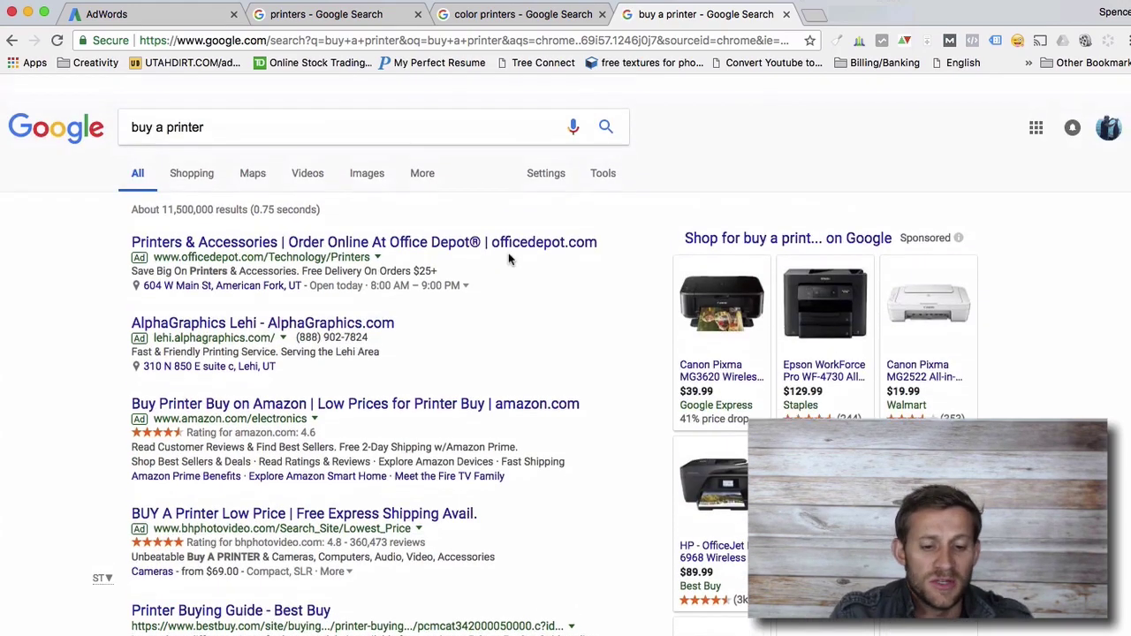
Step: Compare the ads shown in the open Google results for "printers" and "color printers"
{"action": "left_click", "coordinate": [323, 19]}
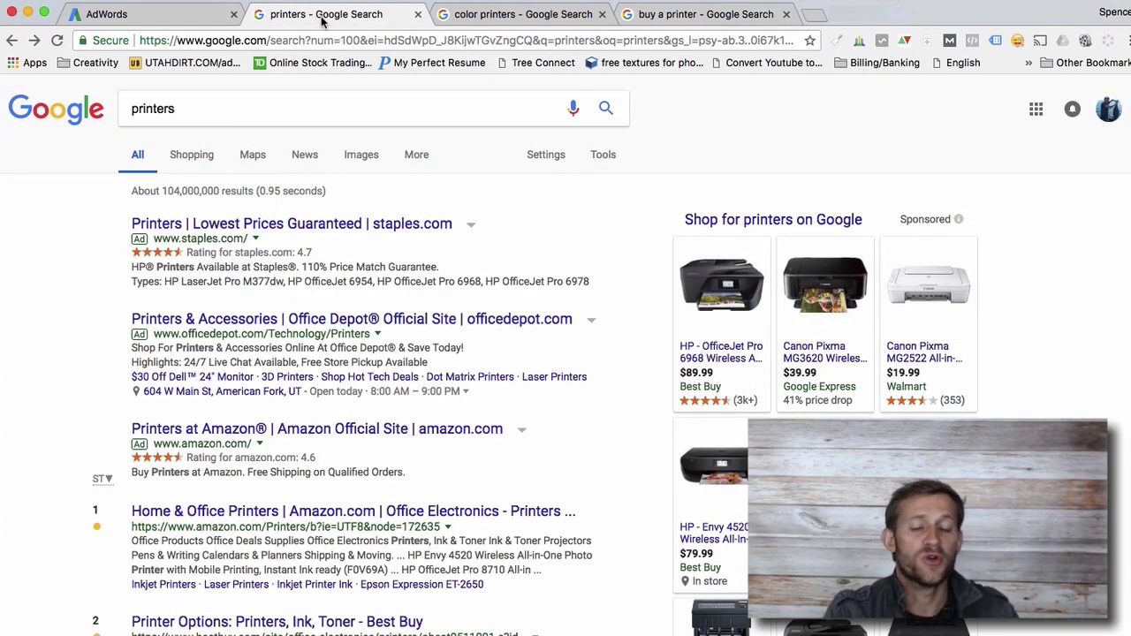
{"action": "left_click", "coordinate": [169, 19]}
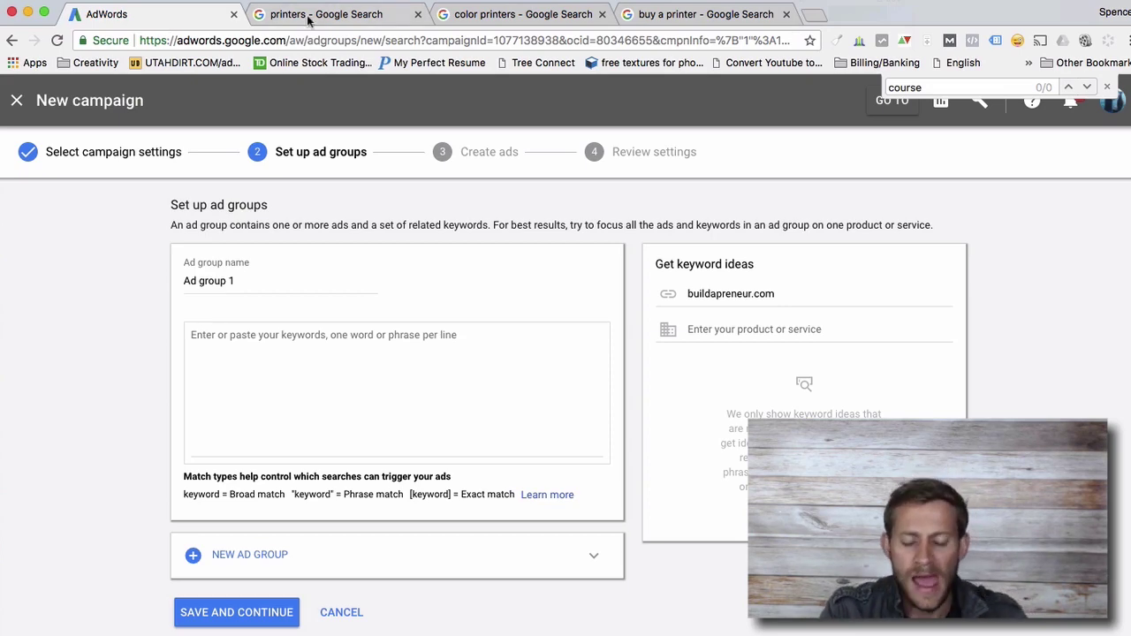
{"action": "left_click", "coordinate": [365, 15]}
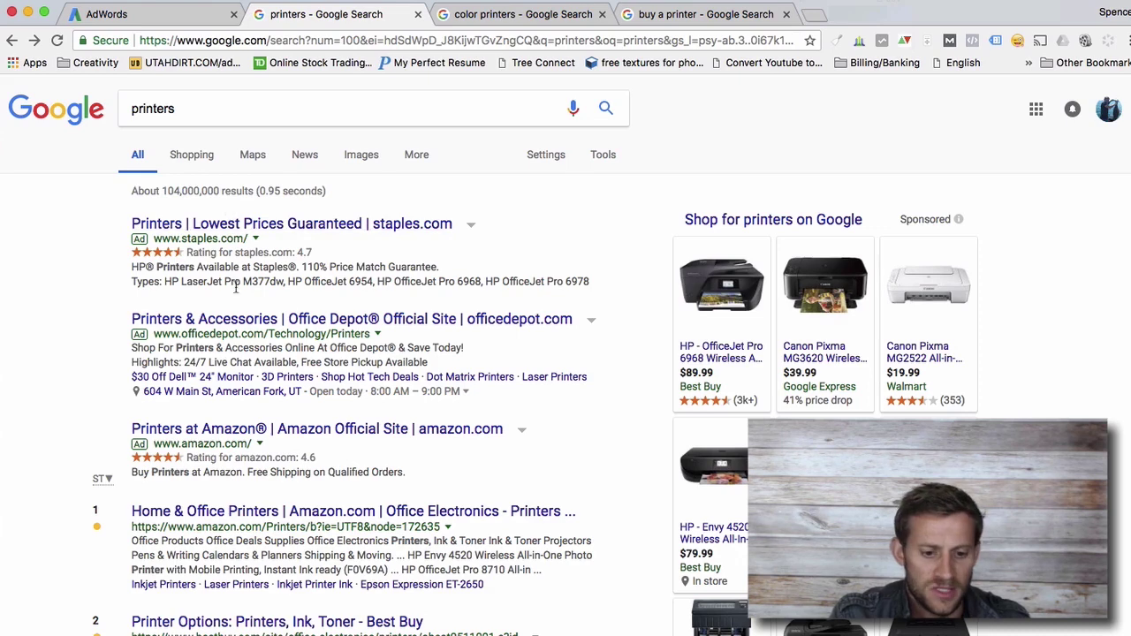
{"action": "scroll", "coordinate": [294, 263], "scroll_direction": "down", "scroll_amount": 2}
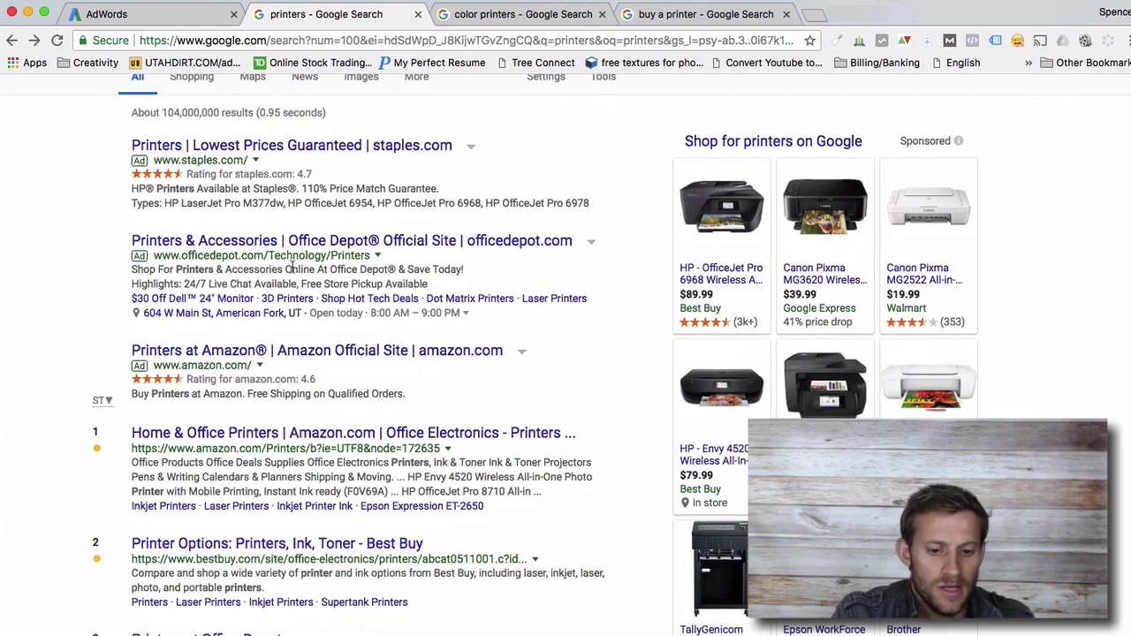
{"action": "scroll", "coordinate": [322, 222], "scroll_direction": "down", "scroll_amount": 1}
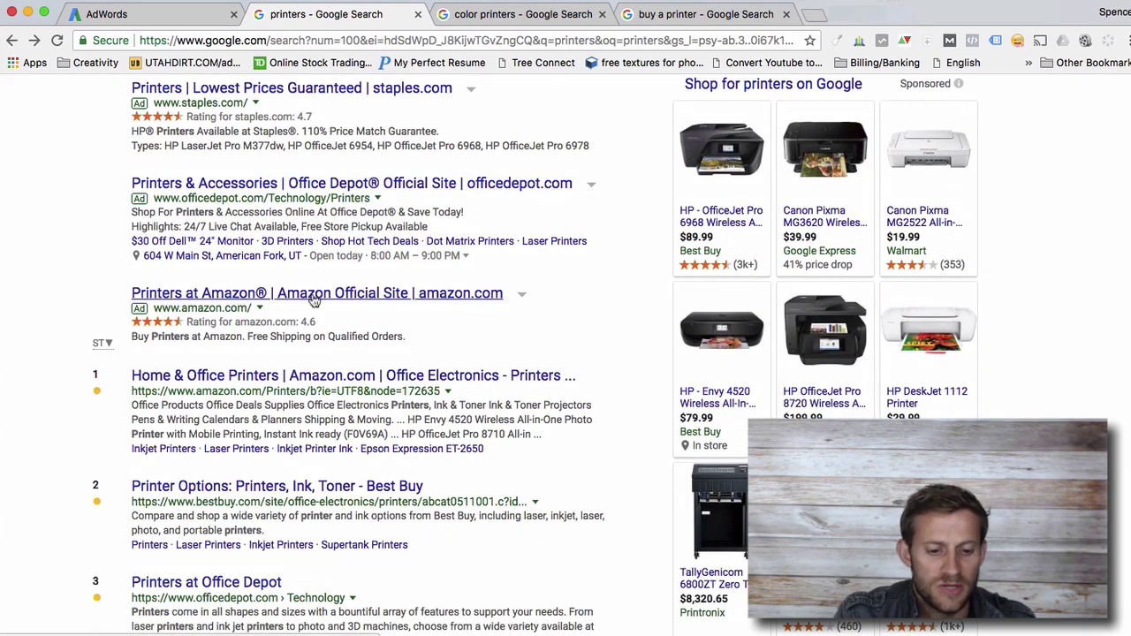
{"action": "scroll", "coordinate": [309, 290], "scroll_direction": "up", "scroll_amount": 3}
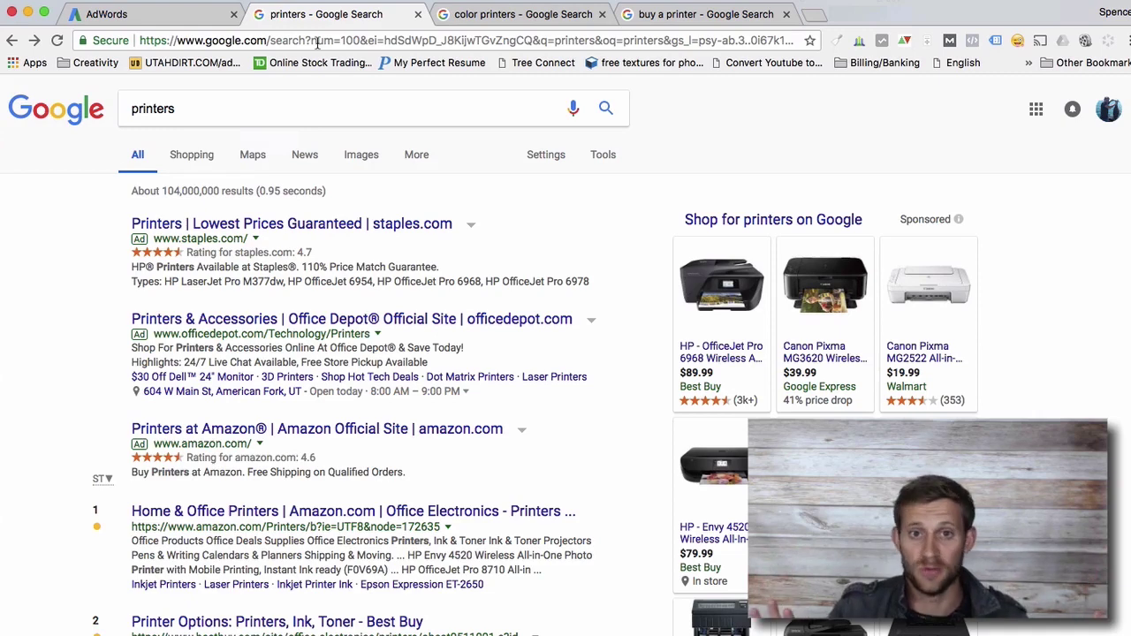
{"action": "left_click", "coordinate": [518, 16]}
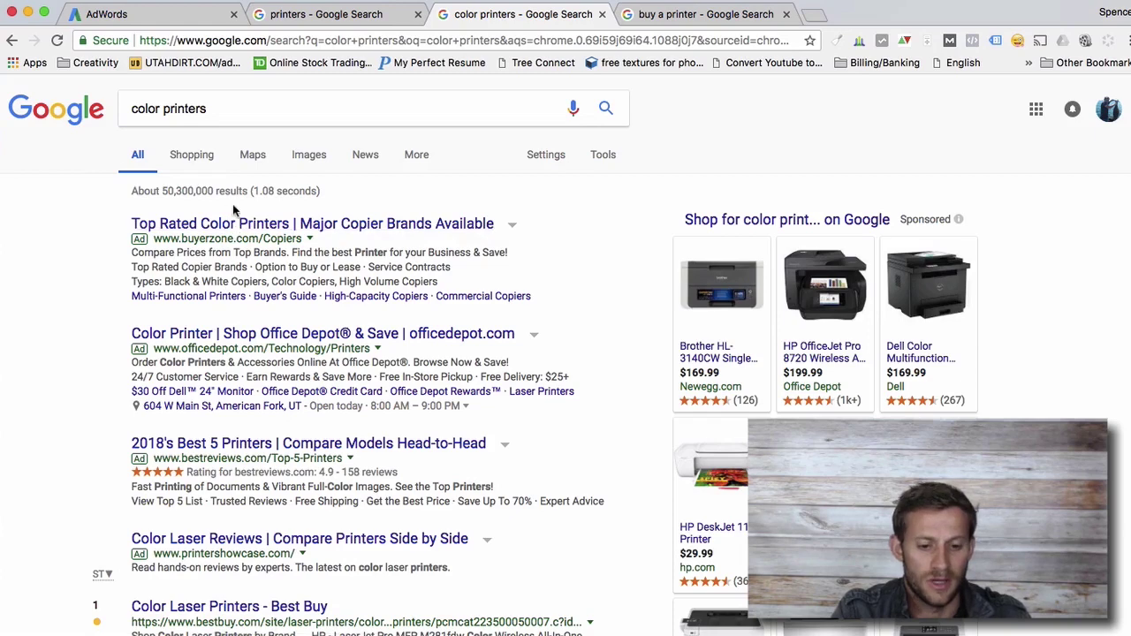
{"action": "left_click", "coordinate": [316, 16]}
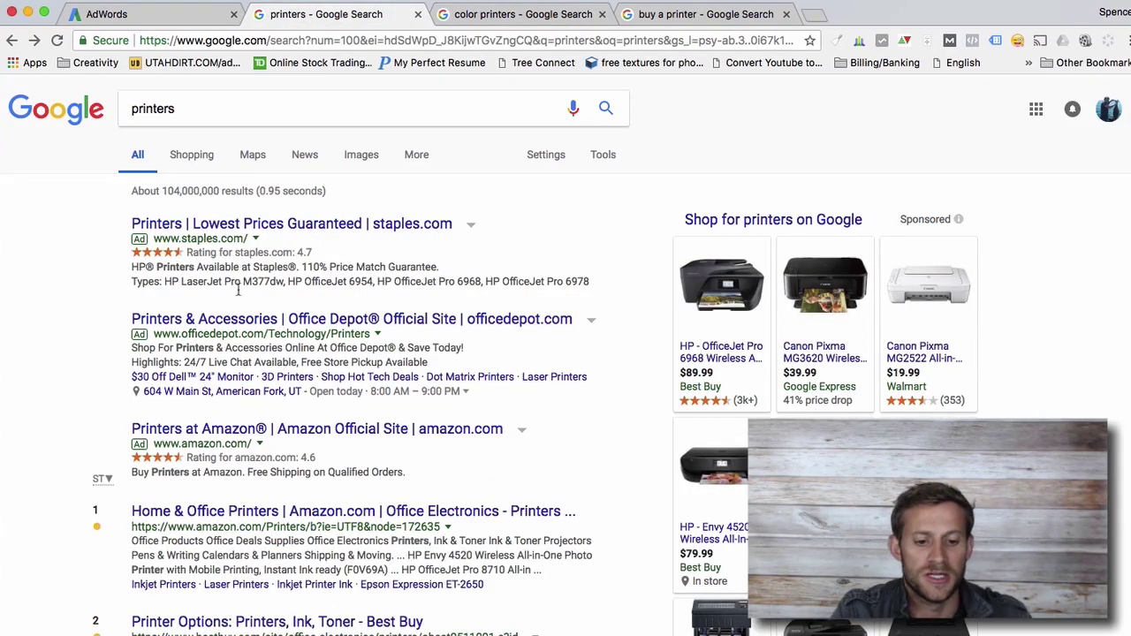
Step: Return to the AdWords ad group setup and name the first ad group "Advertise on Google"
{"action": "left_click", "coordinate": [137, 16]}
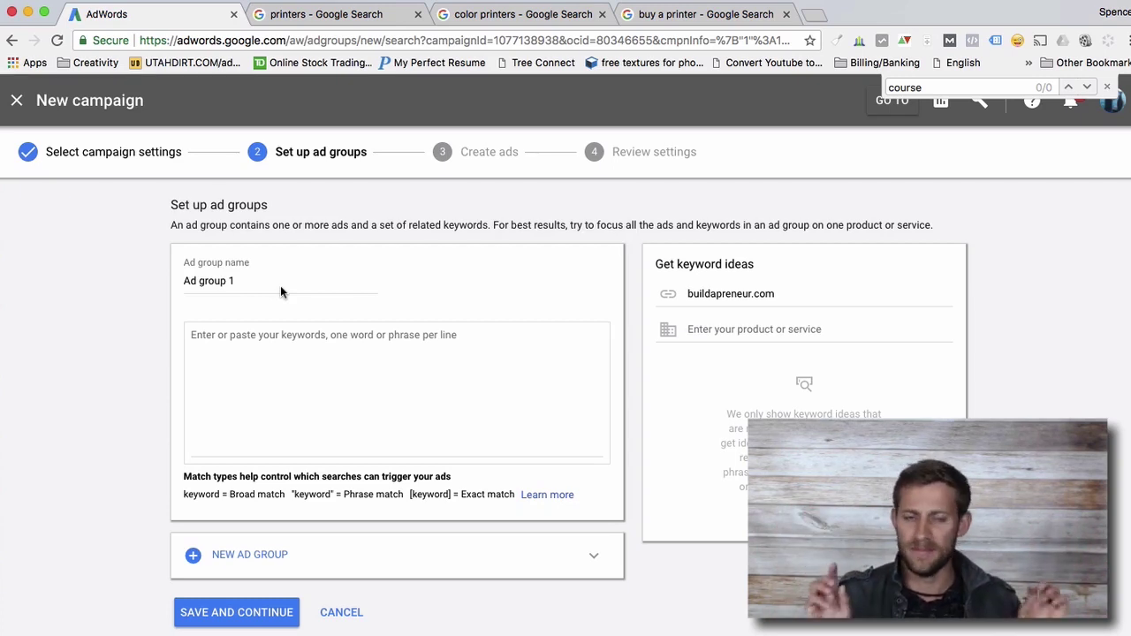
{"action": "triple_click", "coordinate": [221, 279]}
{"action": "type", "text": "Google"}
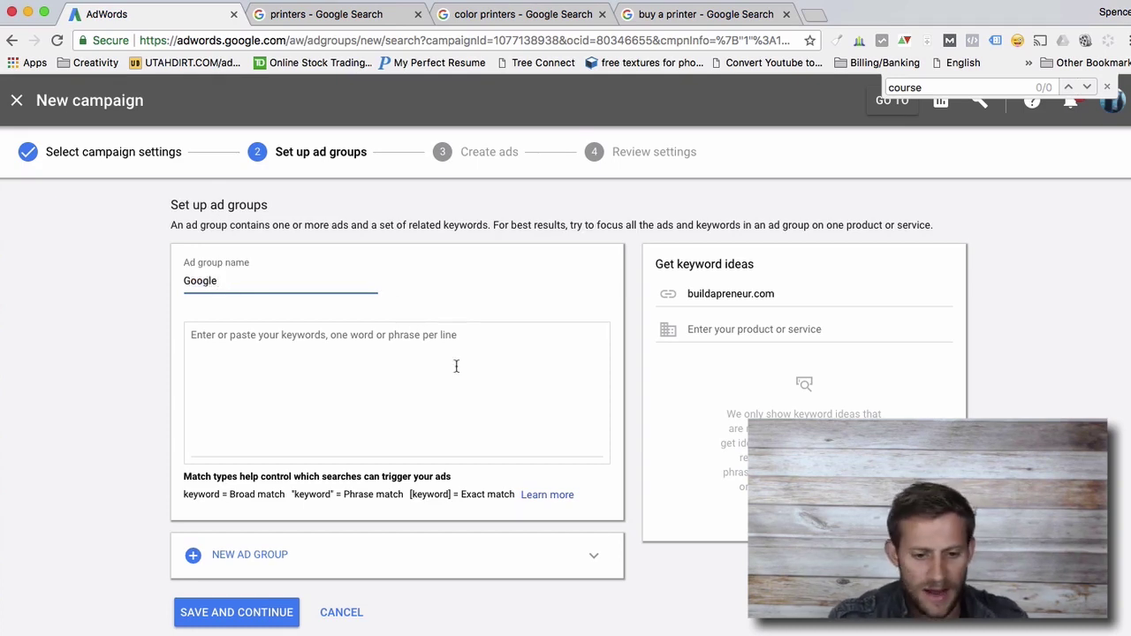
{"action": "left_click", "coordinate": [185, 280]}
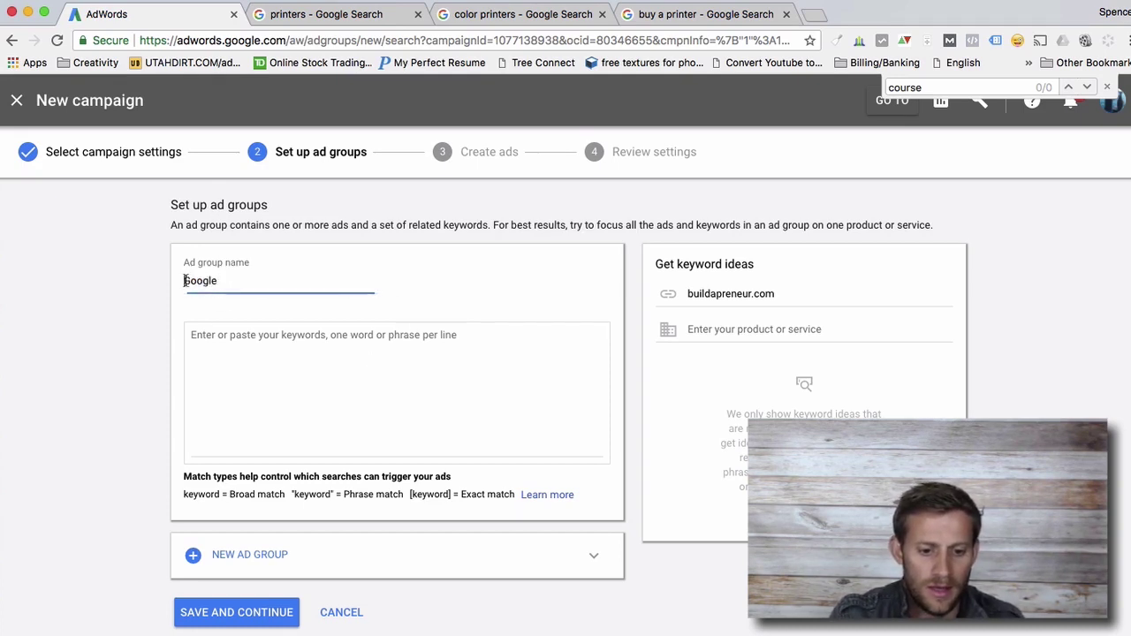
{"action": "type", "text": "Advertise on"}
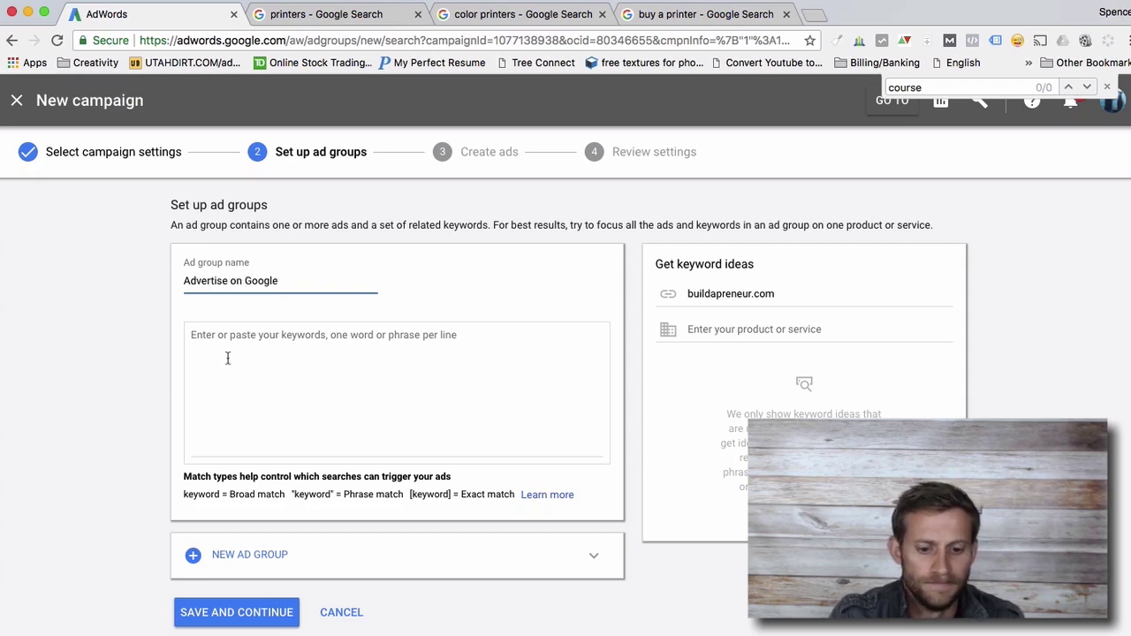
Step: Get keyword ideas for the product or service "how to advertise on google"
{"action": "left_click", "coordinate": [256, 353]}
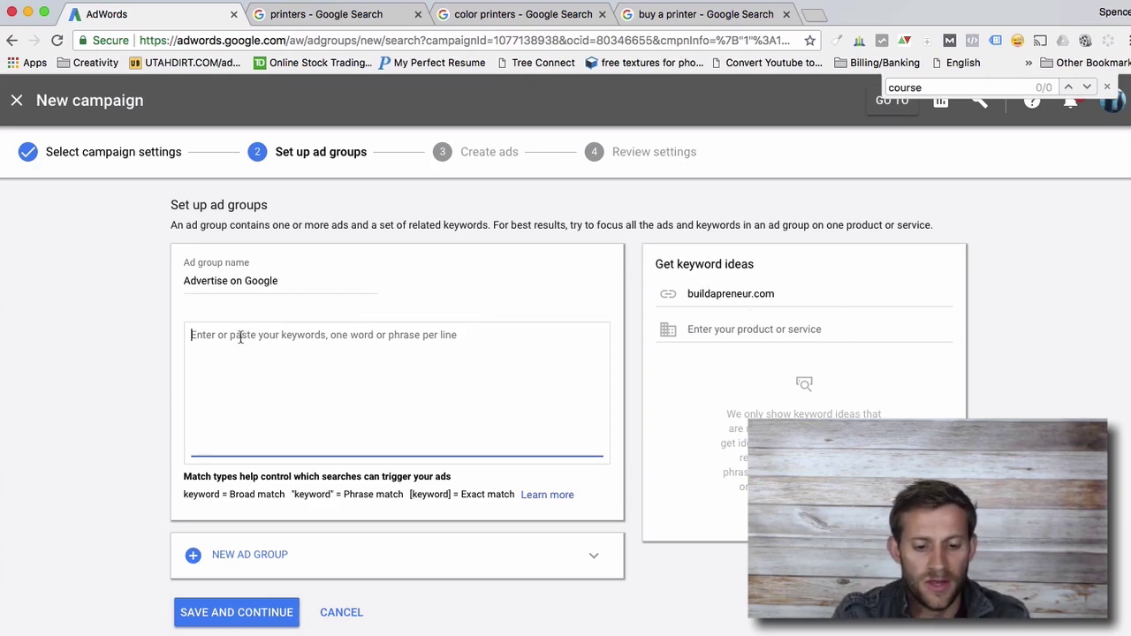
{"action": "left_click", "coordinate": [794, 327]}
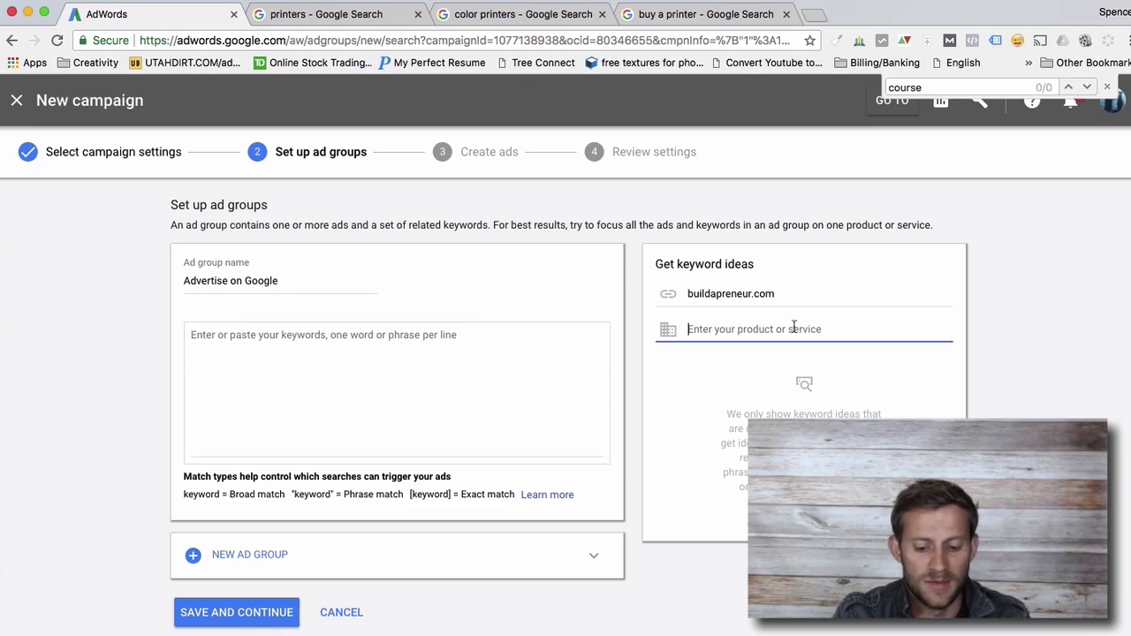
{"action": "type", "text": "how to advertise on "}
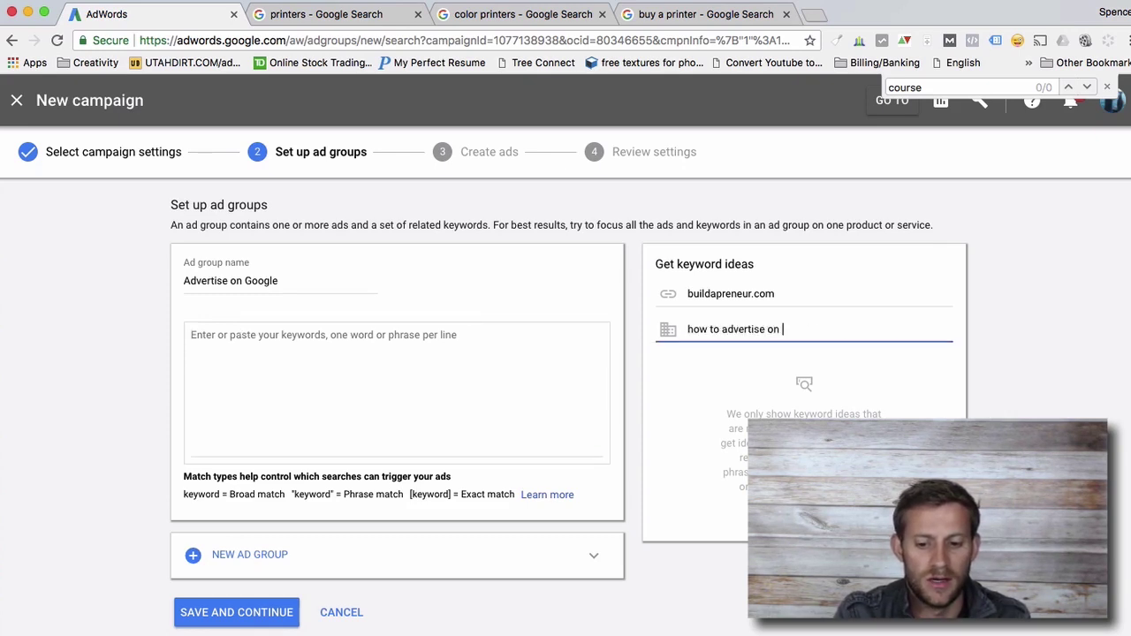
{"action": "type", "text": "google"}
{"action": "key", "text": "Return"}
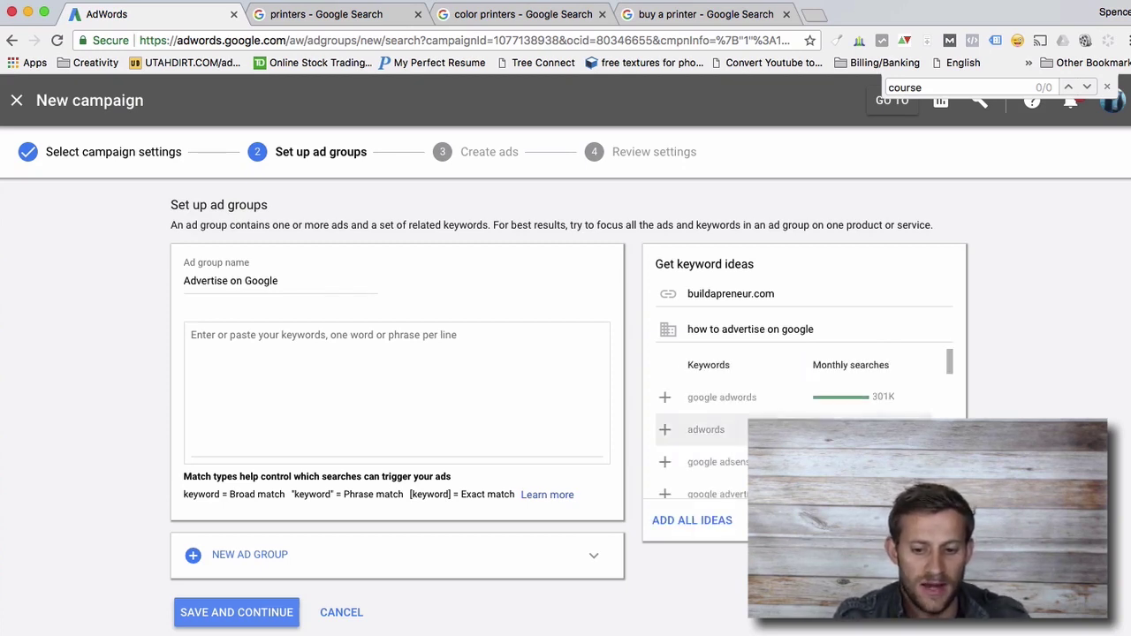
Step: Examine the suggested keywords and their monthly searches for phrases that suit the ad group
{"action": "scroll", "coordinate": [749, 424], "scroll_direction": "down", "scroll_amount": 1}
{"action": "scroll", "coordinate": [750, 406], "scroll_direction": "up", "scroll_amount": 1}
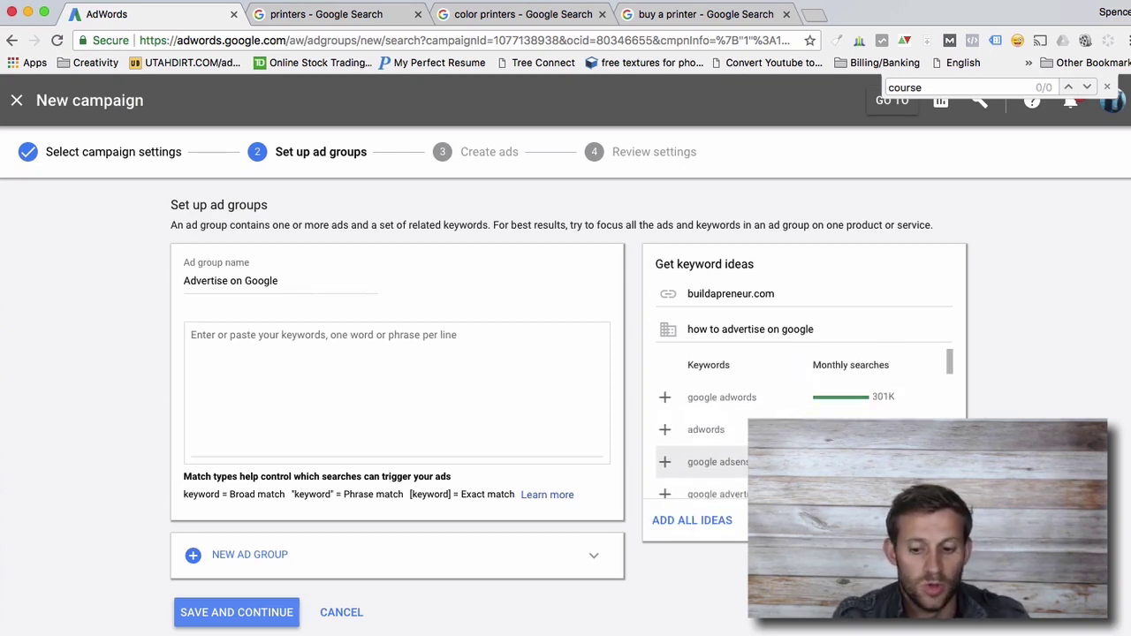
{"action": "scroll", "coordinate": [749, 389], "scroll_direction": "down", "scroll_amount": 2}
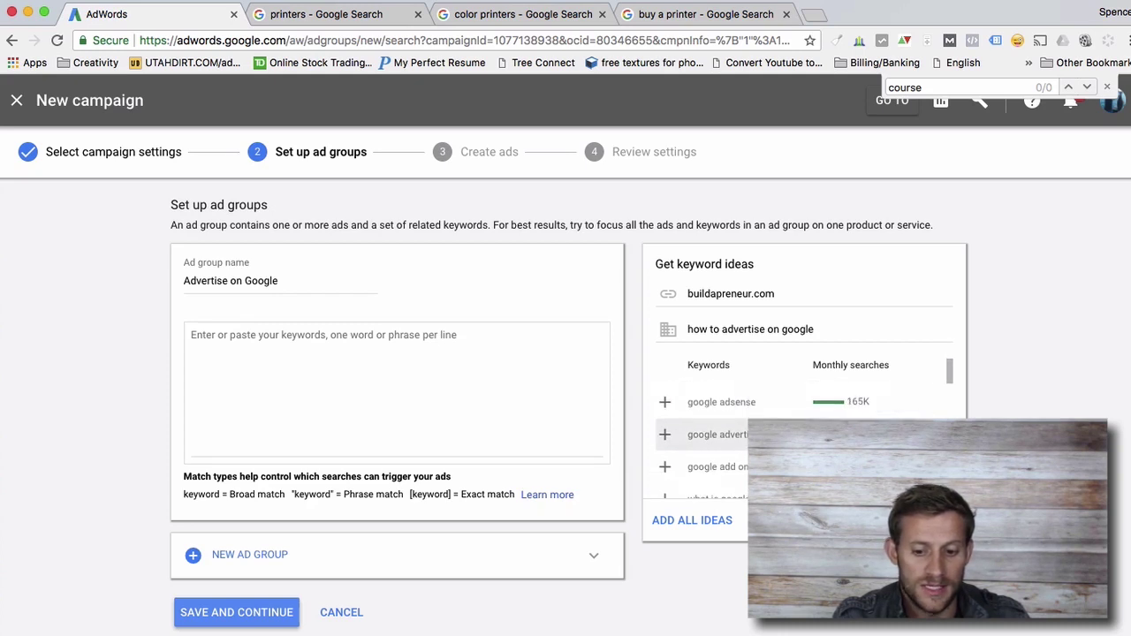
{"action": "scroll", "coordinate": [749, 451], "scroll_direction": "down", "scroll_amount": 3}
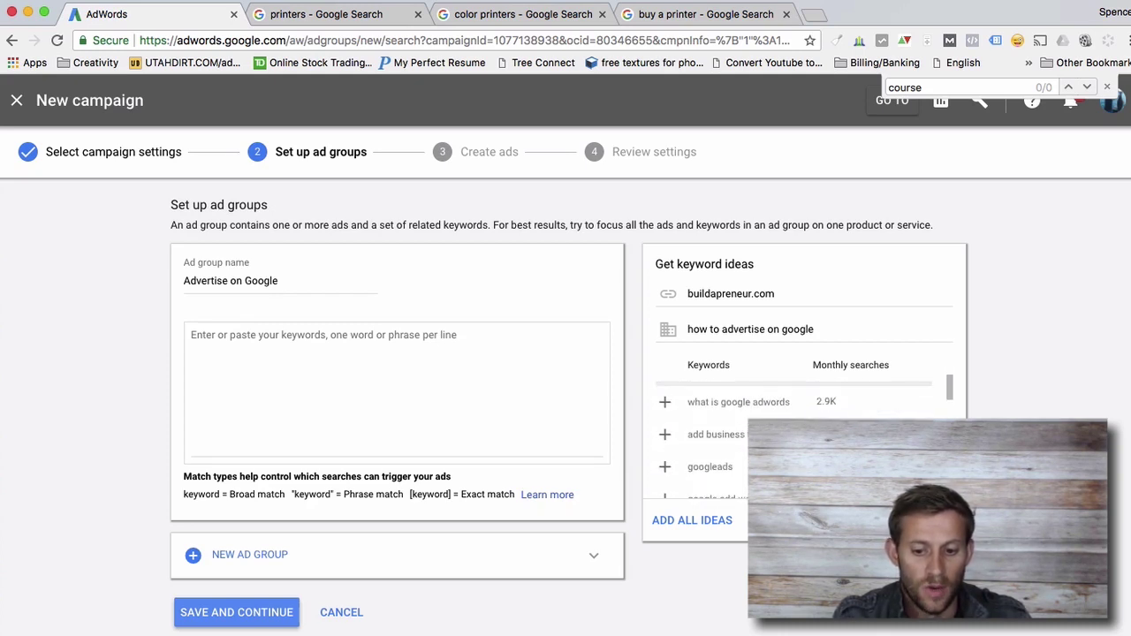
{"action": "scroll", "coordinate": [706, 438], "scroll_direction": "down", "scroll_amount": 5}
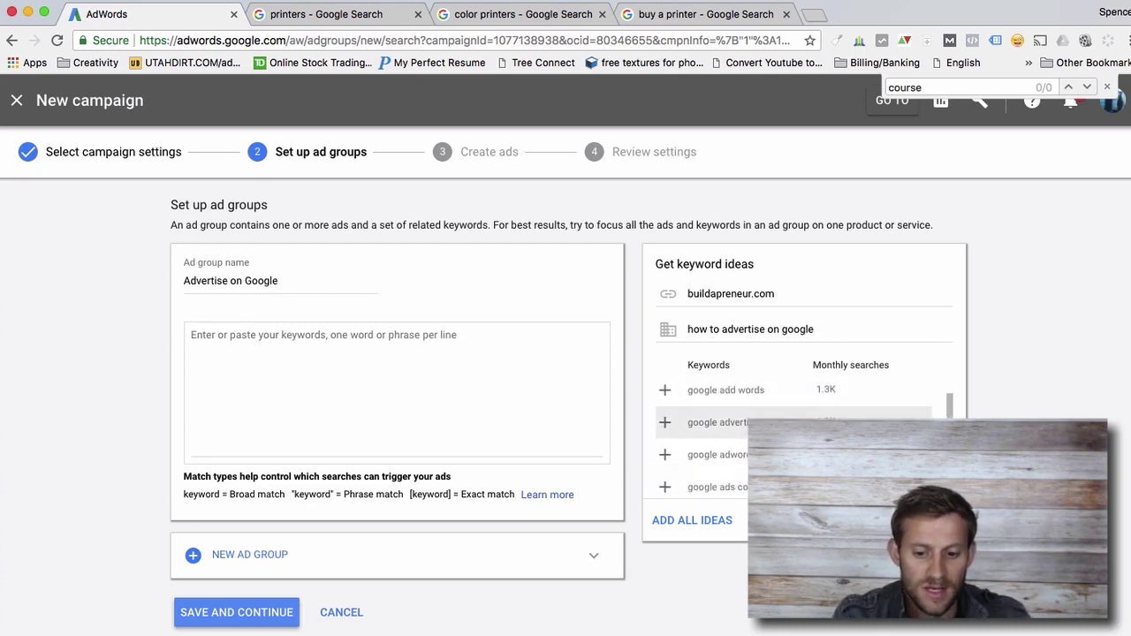
{"action": "scroll", "coordinate": [750, 415], "scroll_direction": "down", "scroll_amount": 2}
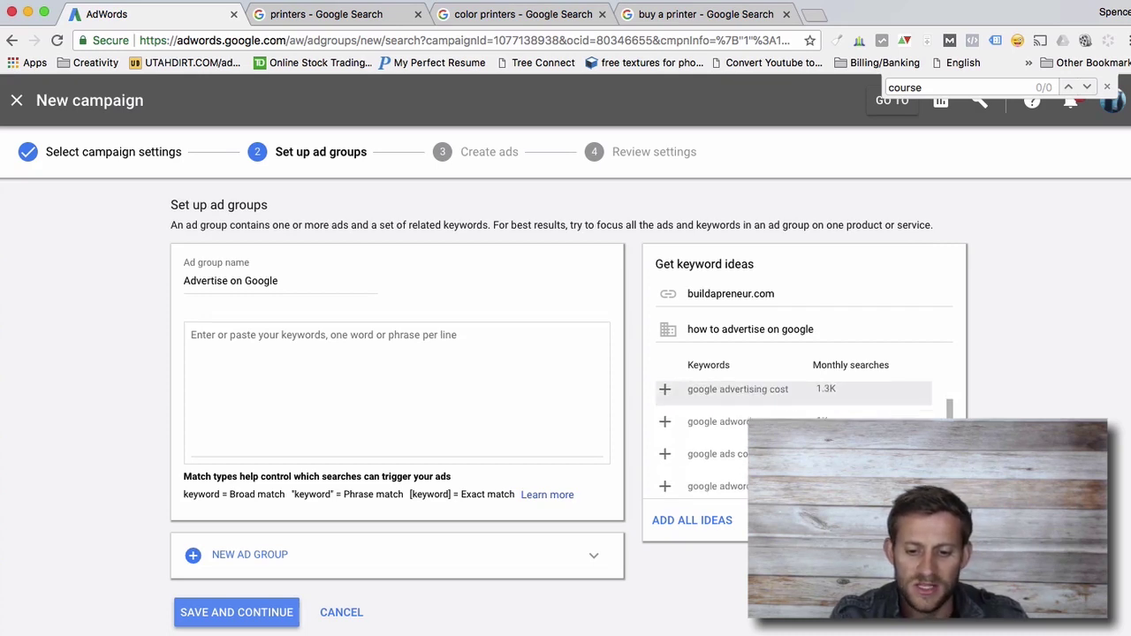
{"action": "scroll", "coordinate": [707, 442], "scroll_direction": "down", "scroll_amount": 1}
{"action": "scroll", "coordinate": [707, 438], "scroll_direction": "down", "scroll_amount": 4}
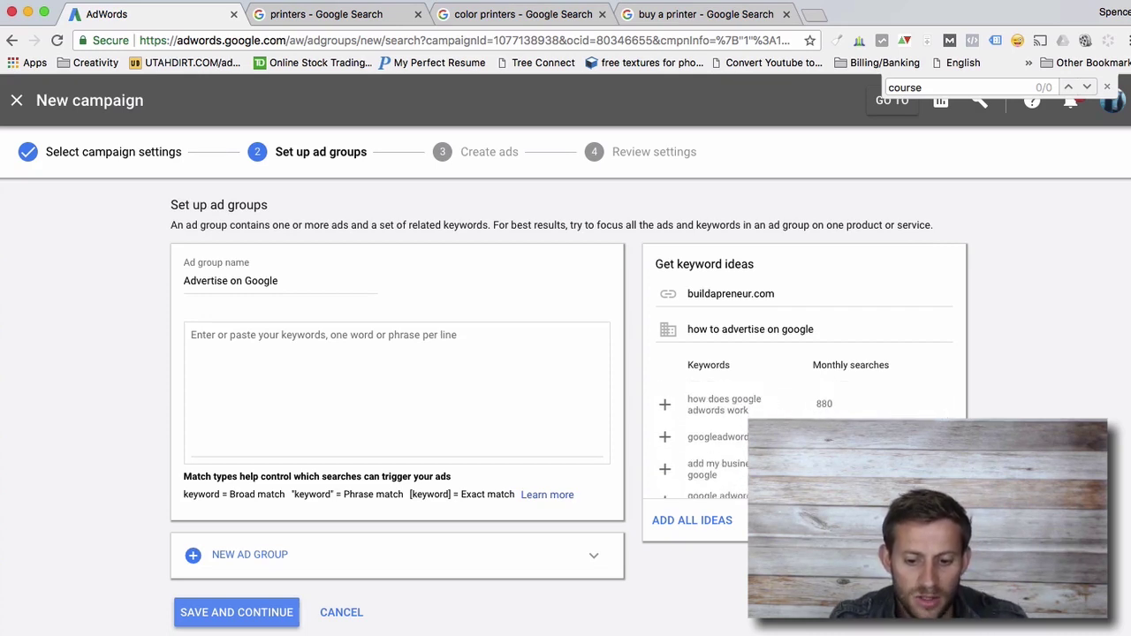
{"action": "scroll", "coordinate": [751, 433], "scroll_direction": "down", "scroll_amount": 3}
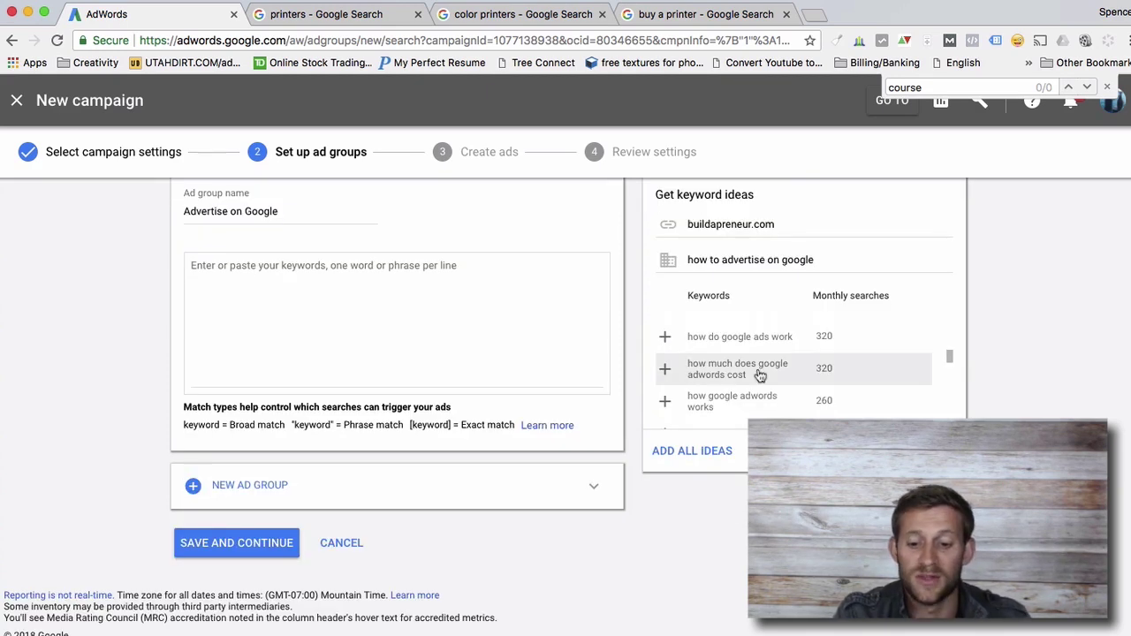
{"action": "scroll", "coordinate": [759, 376], "scroll_direction": "down", "scroll_amount": 2}
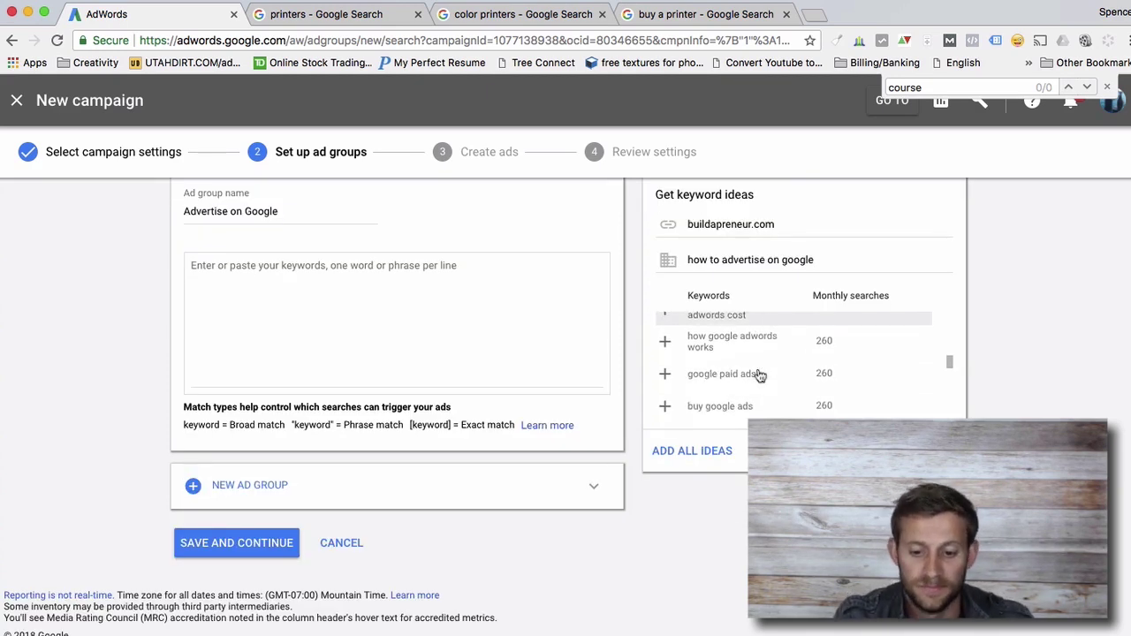
{"action": "scroll", "coordinate": [760, 376], "scroll_direction": "down", "scroll_amount": 5}
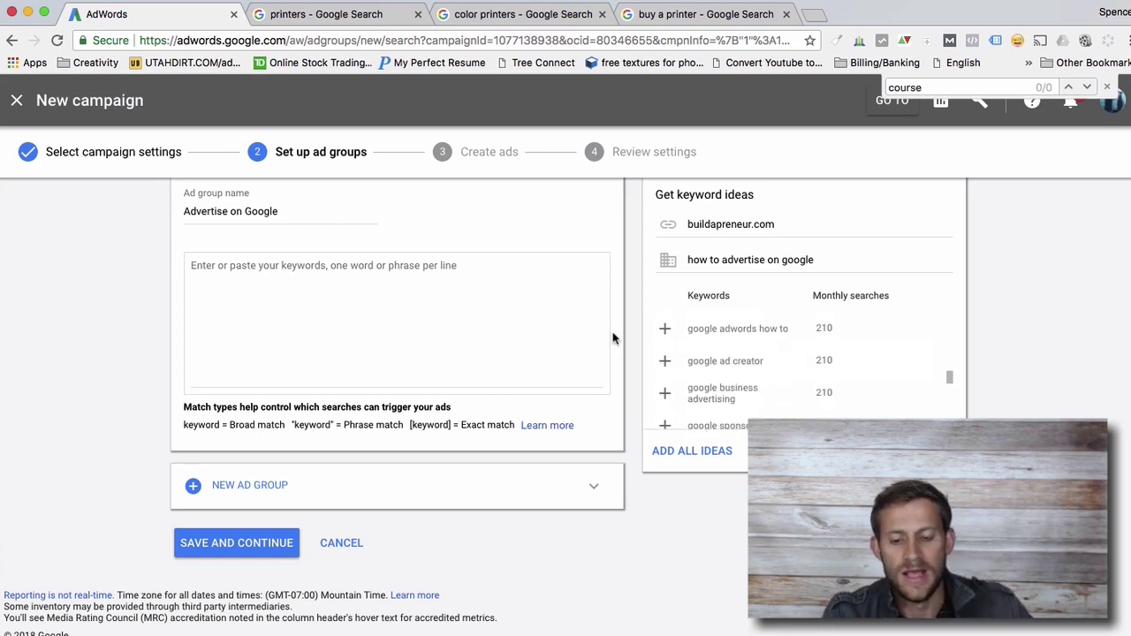
Step: Enter "how to run ads in google" as the ad group's first keyword
{"action": "left_click", "coordinate": [329, 282]}
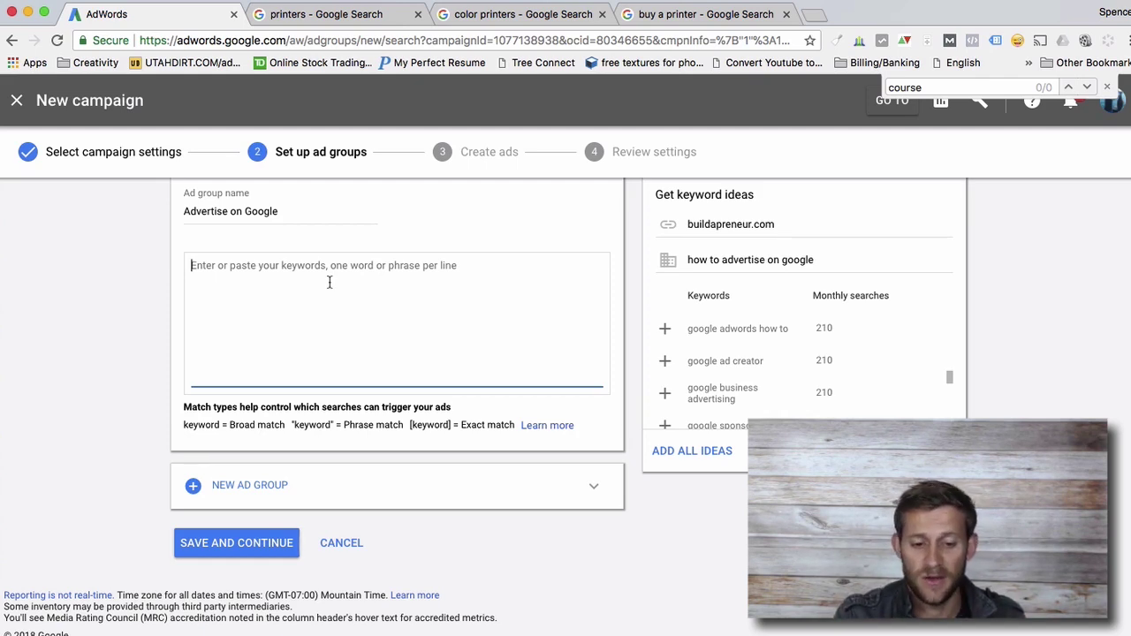
{"action": "type", "text": "["}
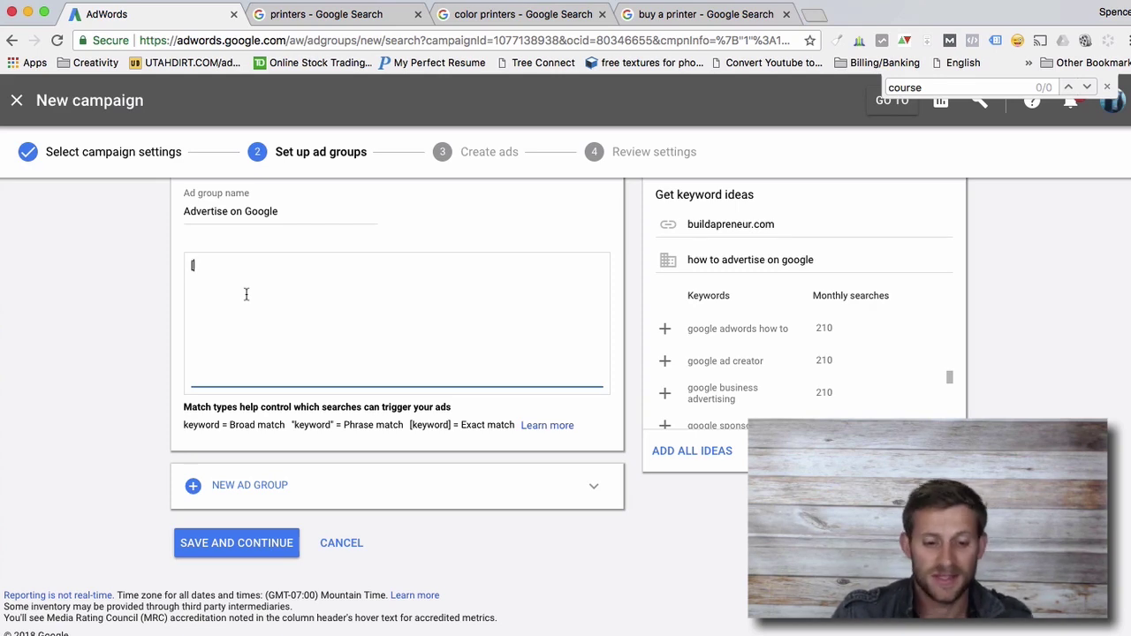
{"action": "key", "text": "BackSpace"}
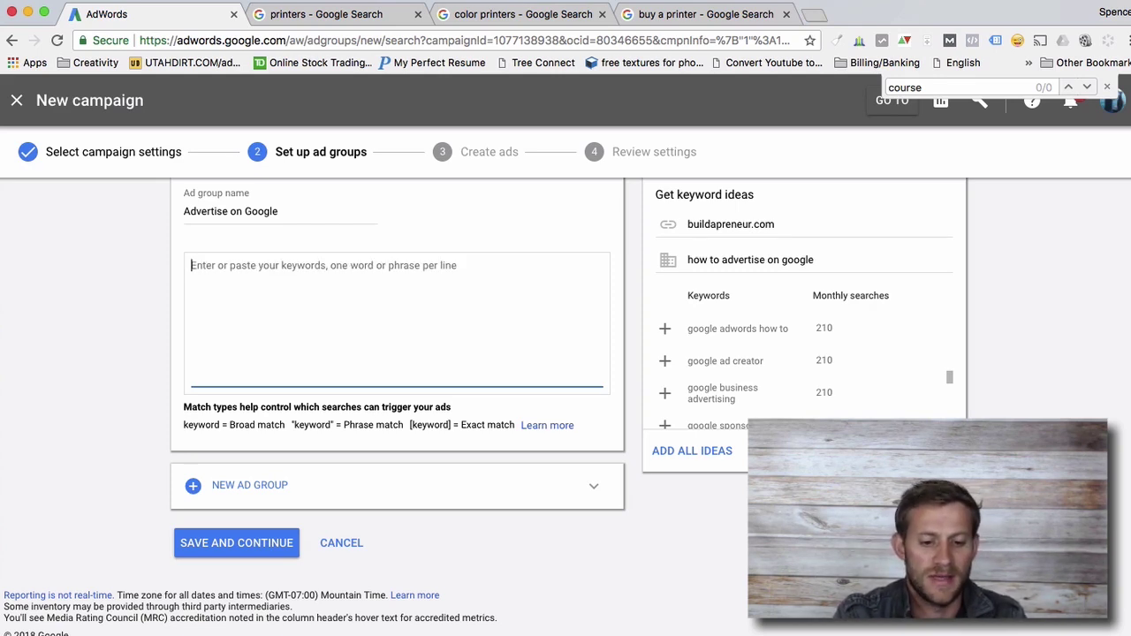
{"action": "type", "text": "how to r"}
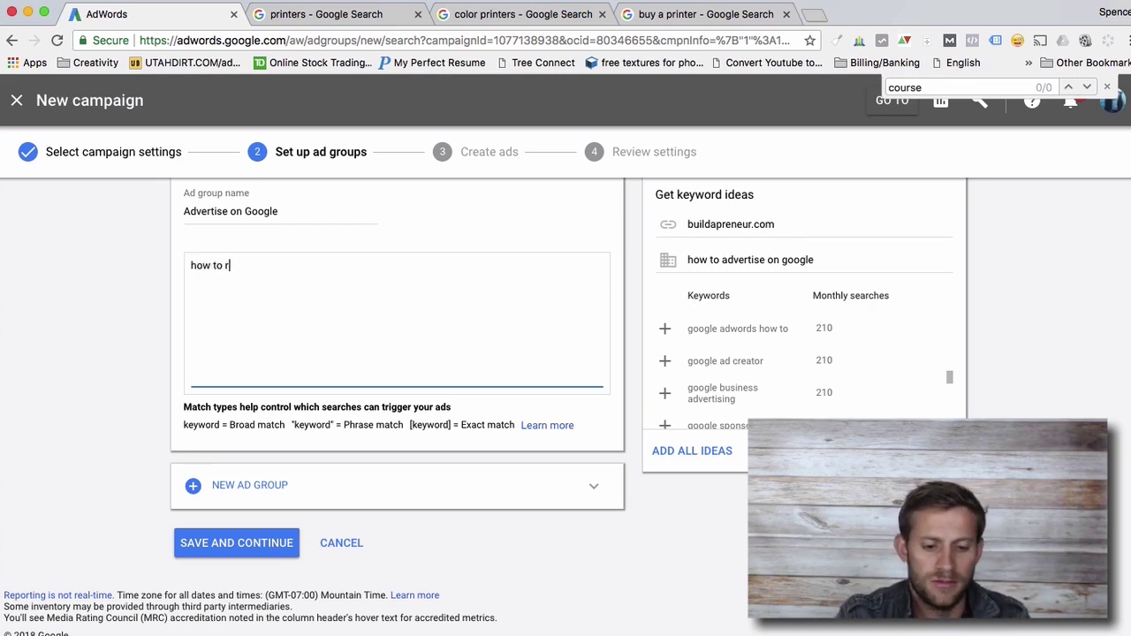
{"action": "type", "text": "un ads in google"}
{"action": "key", "text": "Tab"}
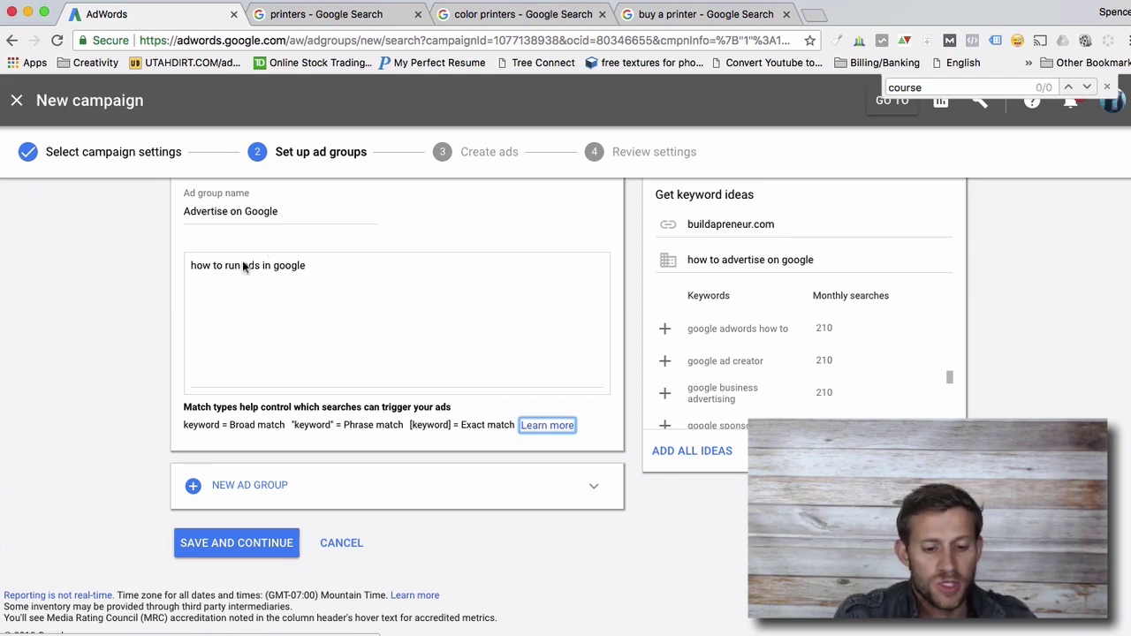
Step: Make the keyword an exact match by enclosing it in square brackets: [how to run ads in google]
{"action": "left_click", "coordinate": [190, 267]}
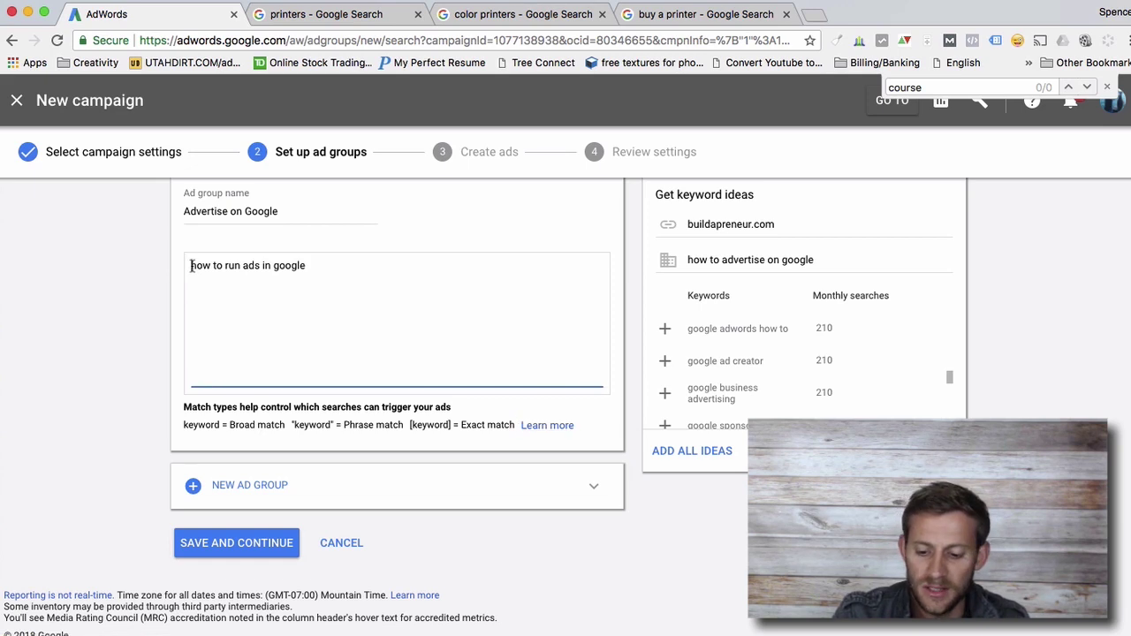
{"action": "type", "text": "["}
{"action": "left_click", "coordinate": [311, 265]}
{"action": "type", "text": "]"}
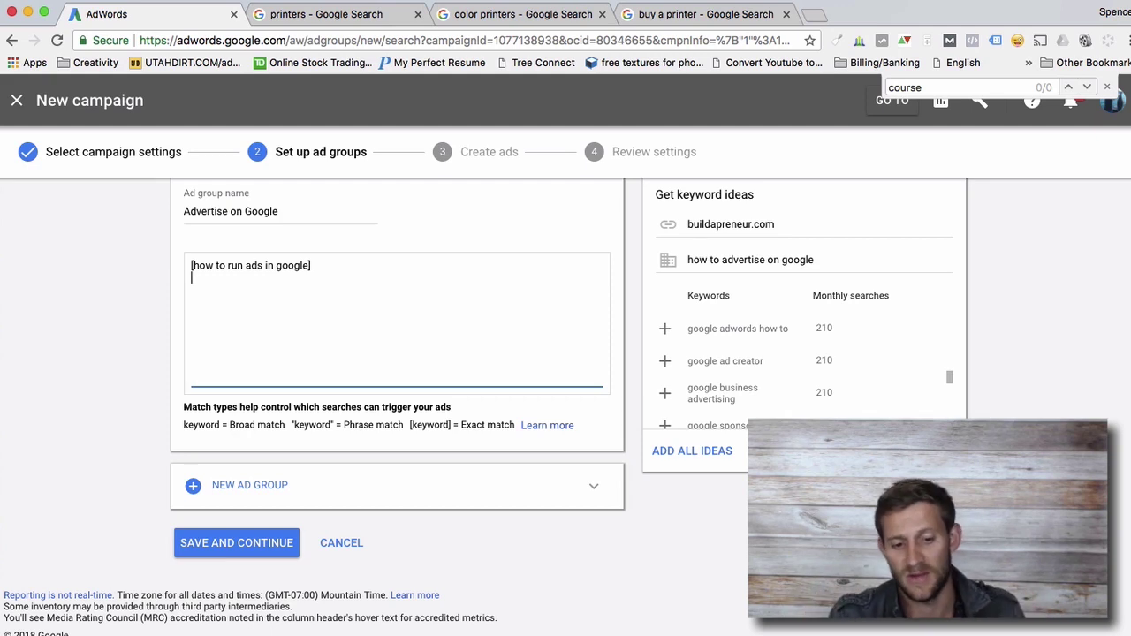
Step: Add a second exact-match keyword, [running ads in google], on its own line in the ad group's keyword list
{"action": "type", "text": "["}
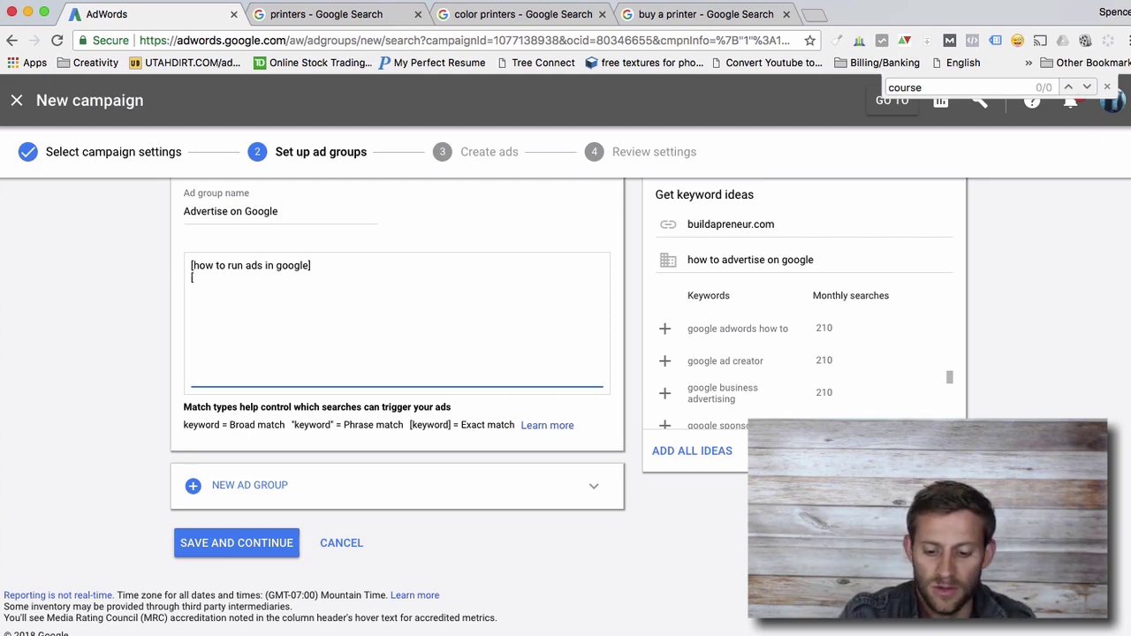
{"action": "type", "text": "running "}
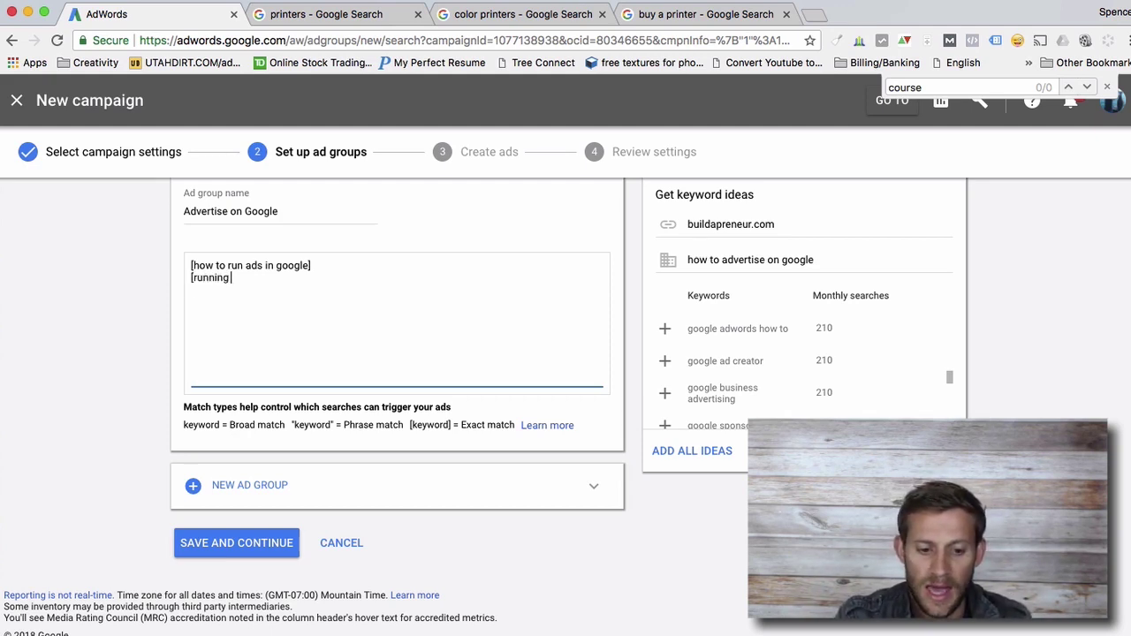
{"action": "type", "text": "ads in google]"}
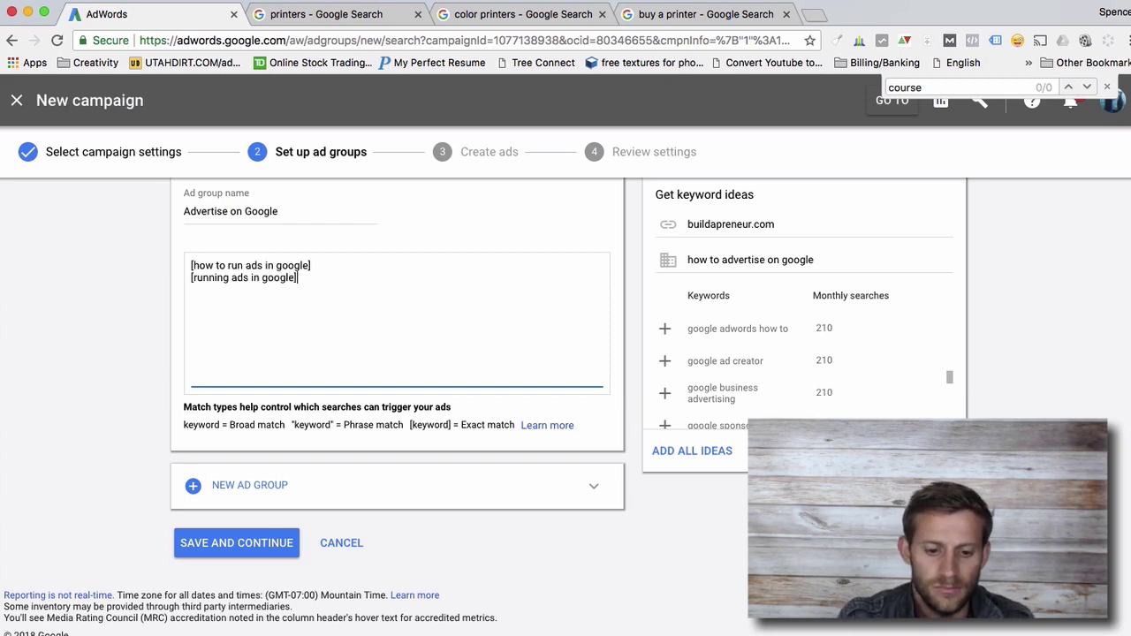
Step: Add a third exact-match keyword, [how to run google ads], on its own line in the ad group's keyword list
{"action": "key", "text": "Return"}
{"action": "type", "text": "[how t"}
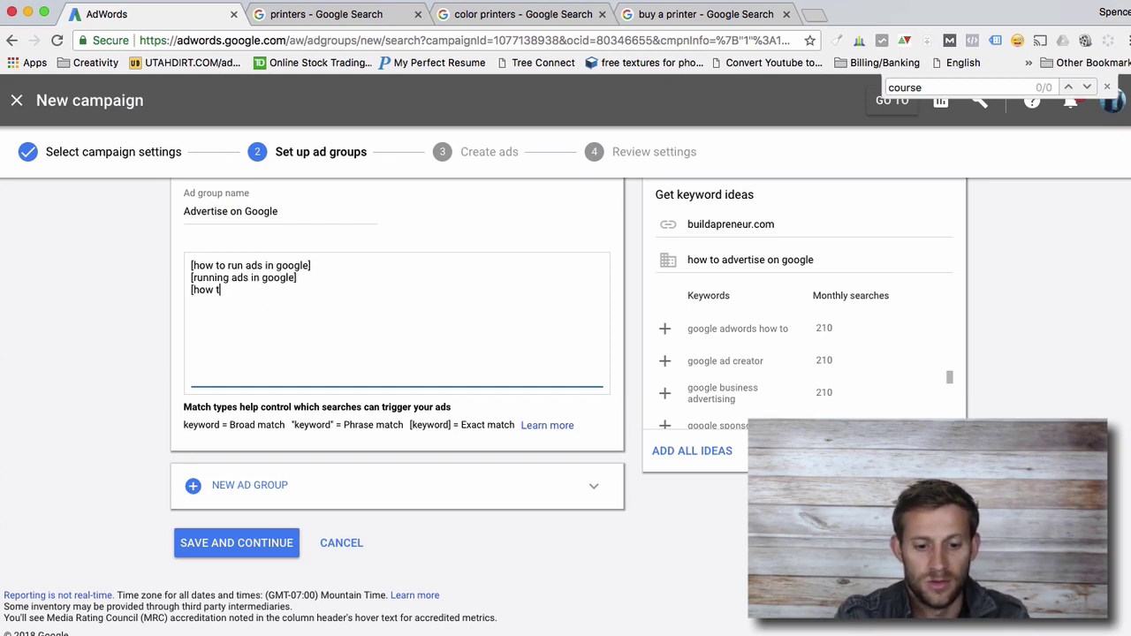
{"action": "key", "text": "BackSpace"}
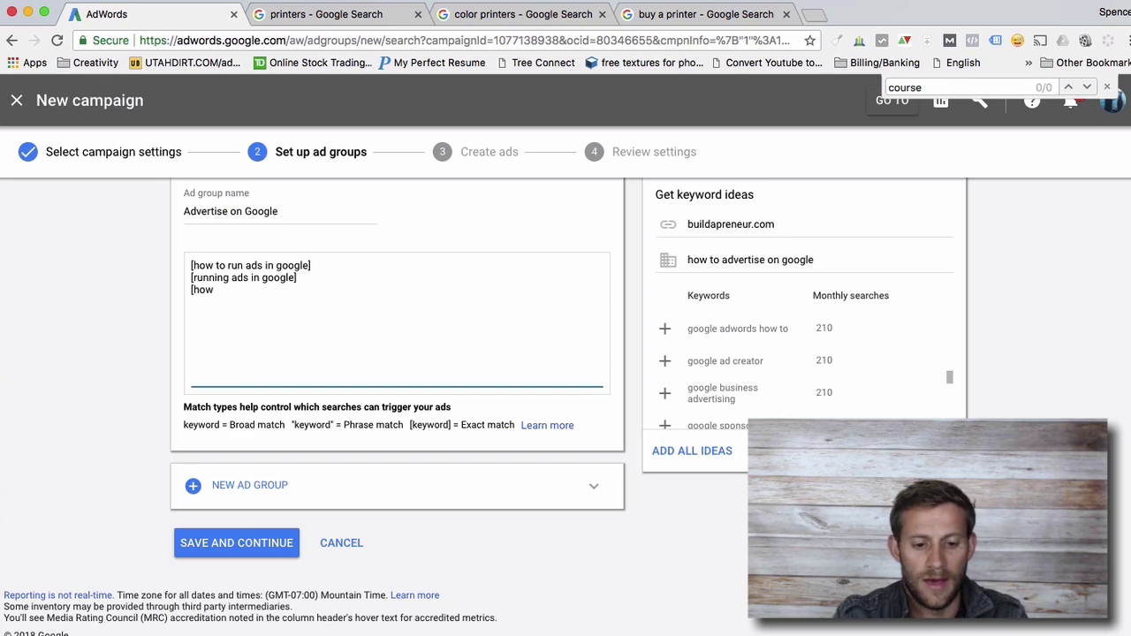
{"action": "type", "text": "to run google "}
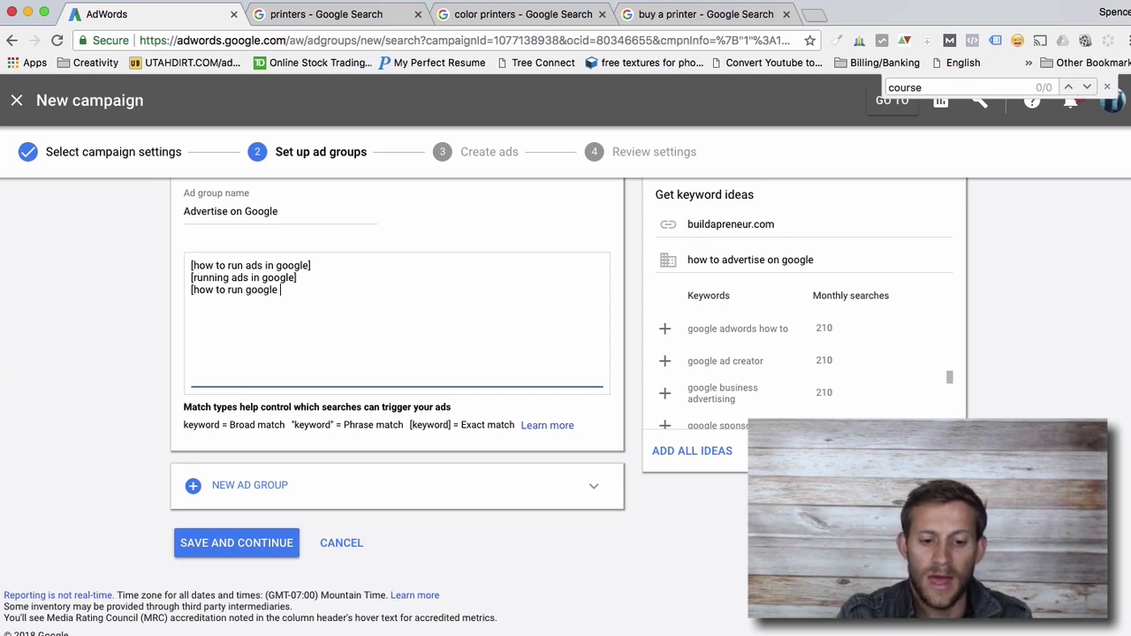
{"action": "type", "text": "ads]"}
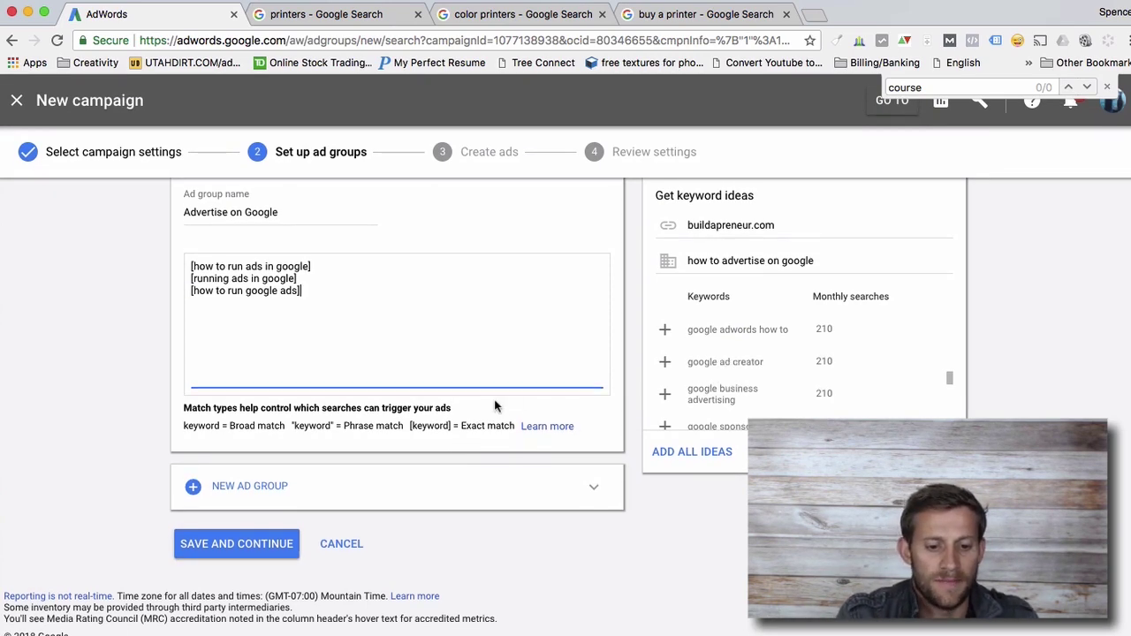
Step: Save the "Advertise on Google" ad group without adding another one and continue to the ad creation stage
{"action": "scroll", "coordinate": [495, 401], "scroll_direction": "up", "scroll_amount": 2}
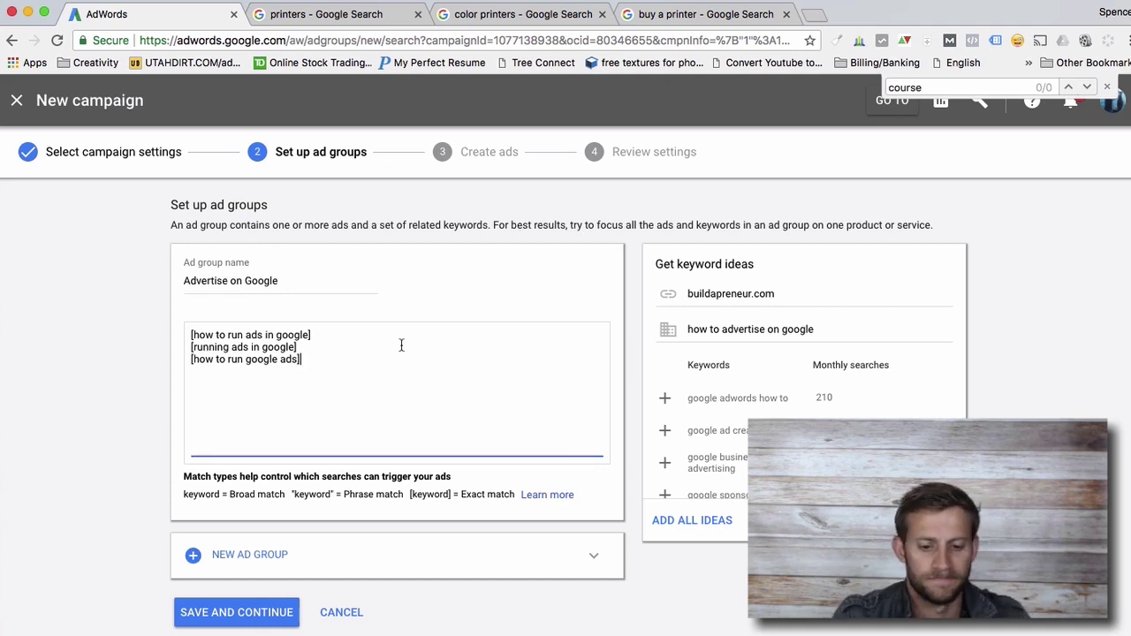
{"action": "scroll", "coordinate": [357, 415], "scroll_direction": "down", "scroll_amount": 1}
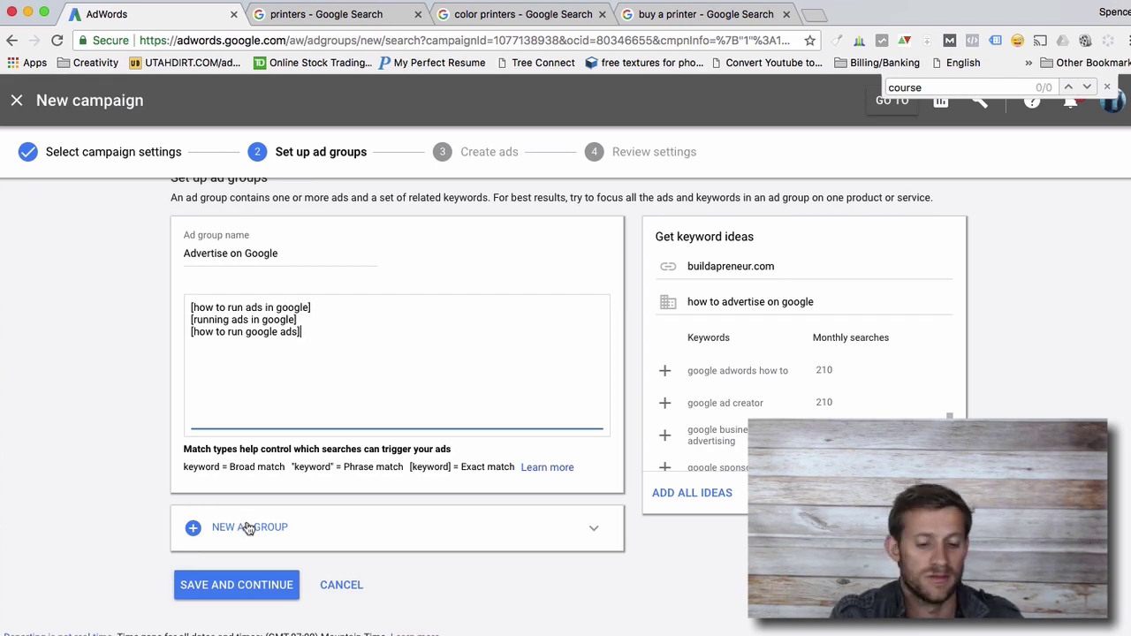
{"action": "scroll", "coordinate": [280, 515], "scroll_direction": "up", "scroll_amount": 1}
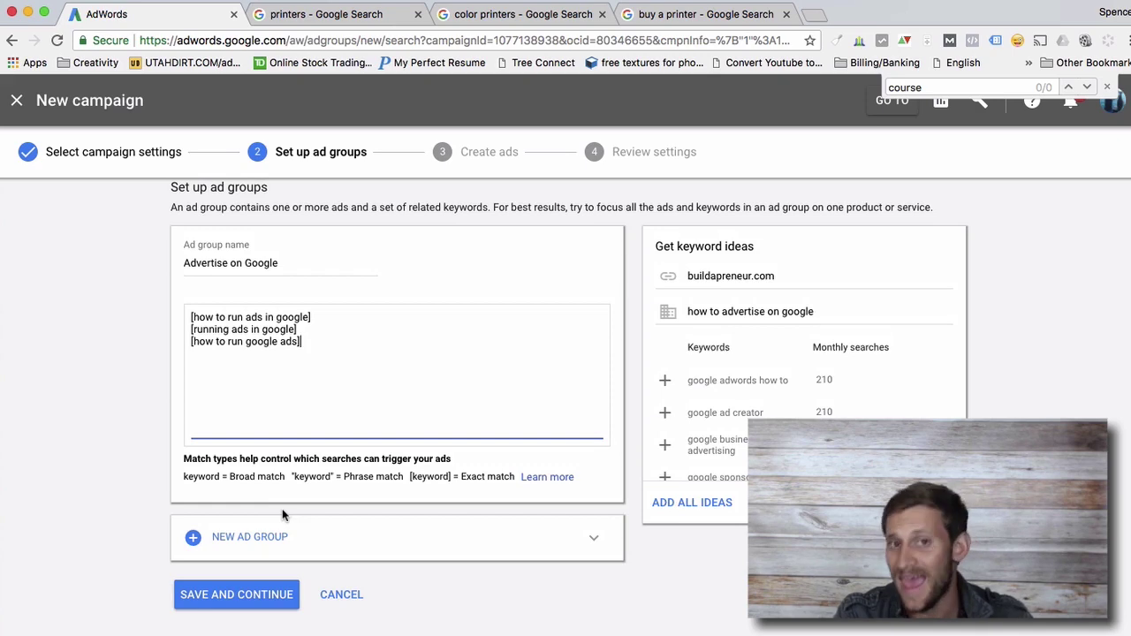
{"action": "scroll", "coordinate": [282, 512], "scroll_direction": "down", "scroll_amount": 2}
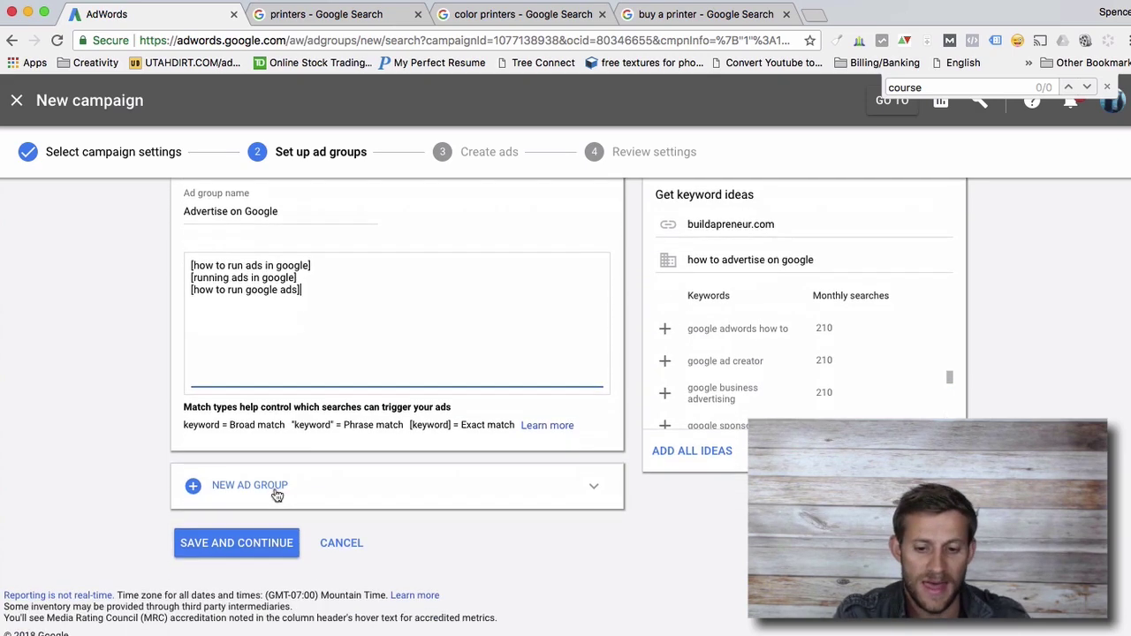
{"action": "left_click", "coordinate": [264, 545]}
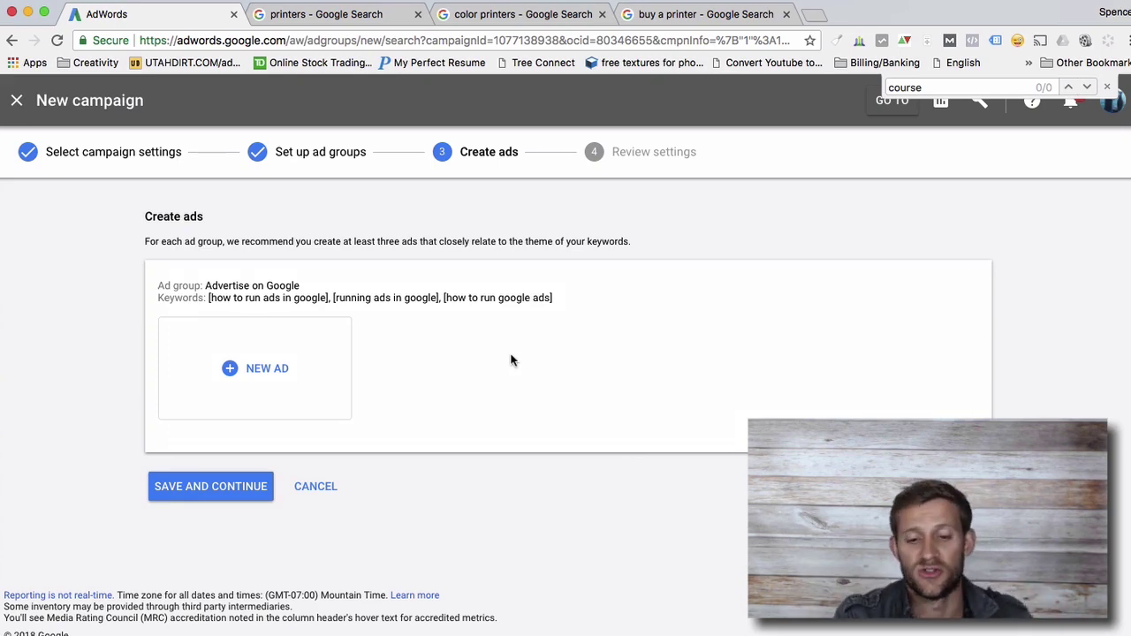
Step: Review the example search ads on the open "color printers" and "printers" Google results pages, and return to the campaign setup
{"action": "left_click", "coordinate": [514, 14]}
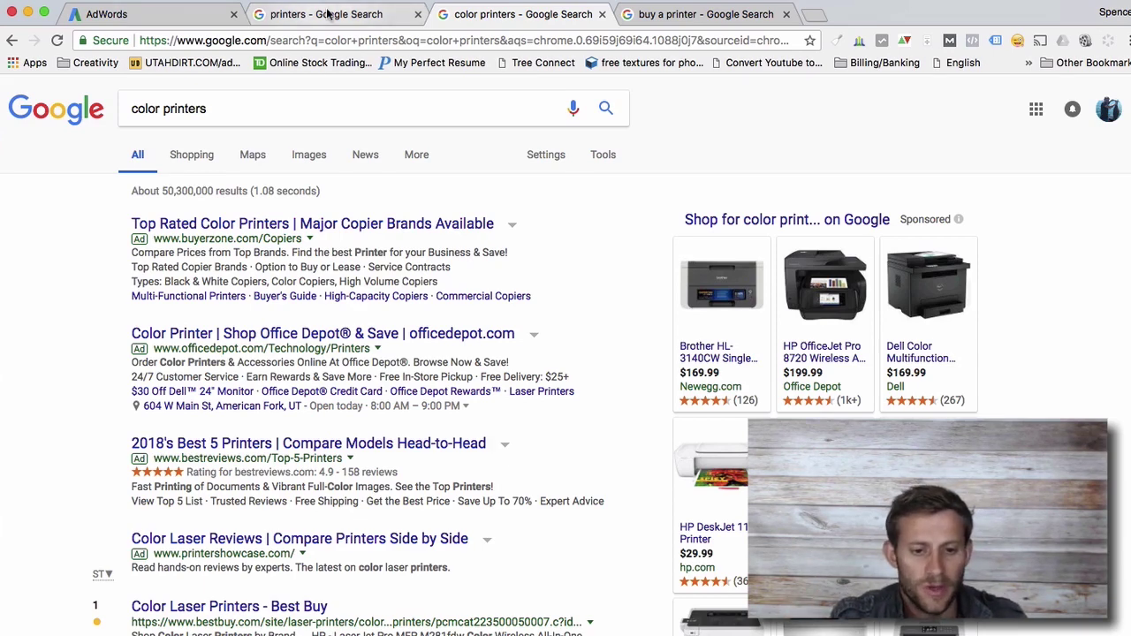
{"action": "left_click", "coordinate": [372, 14]}
{"action": "left_click", "coordinate": [482, 14]}
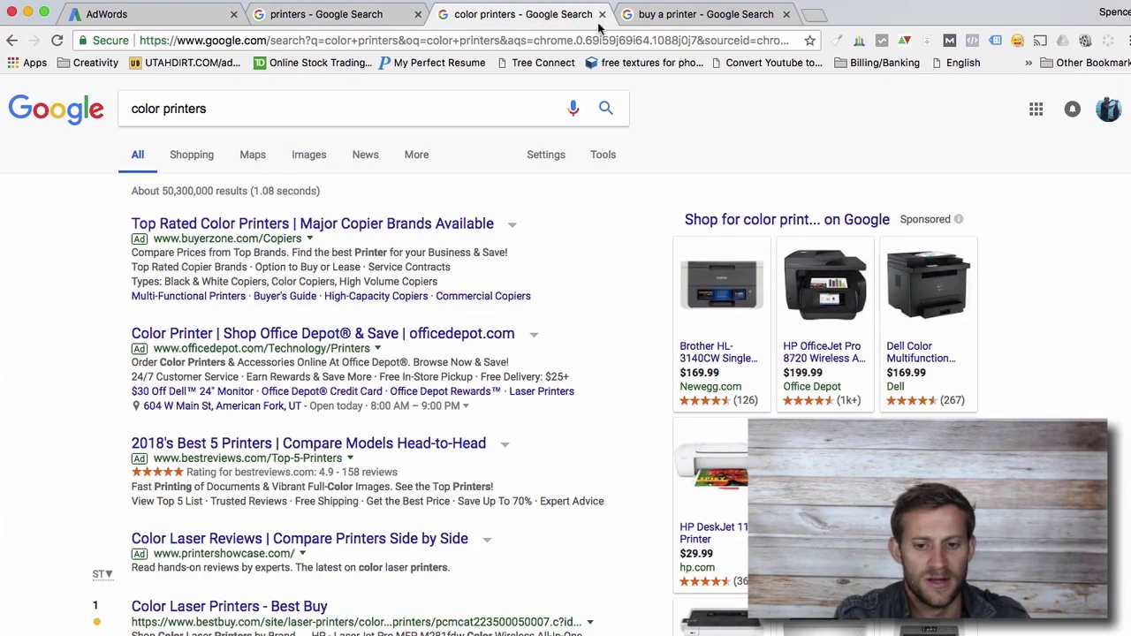
{"action": "left_click", "coordinate": [172, 14]}
Step: Start a new text ad for the ad group with the final URL buildapreneur.com/adwords-course
{"action": "left_click", "coordinate": [262, 369]}
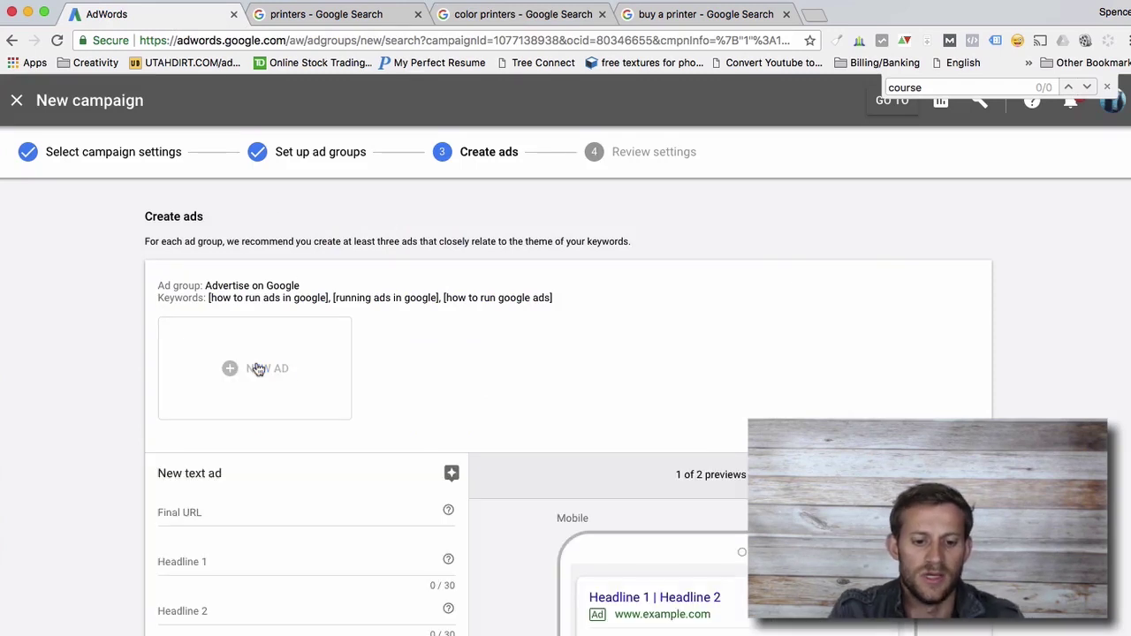
{"action": "scroll", "coordinate": [404, 418], "scroll_direction": "down", "scroll_amount": 1}
{"action": "scroll", "coordinate": [413, 423], "scroll_direction": "down", "scroll_amount": 1}
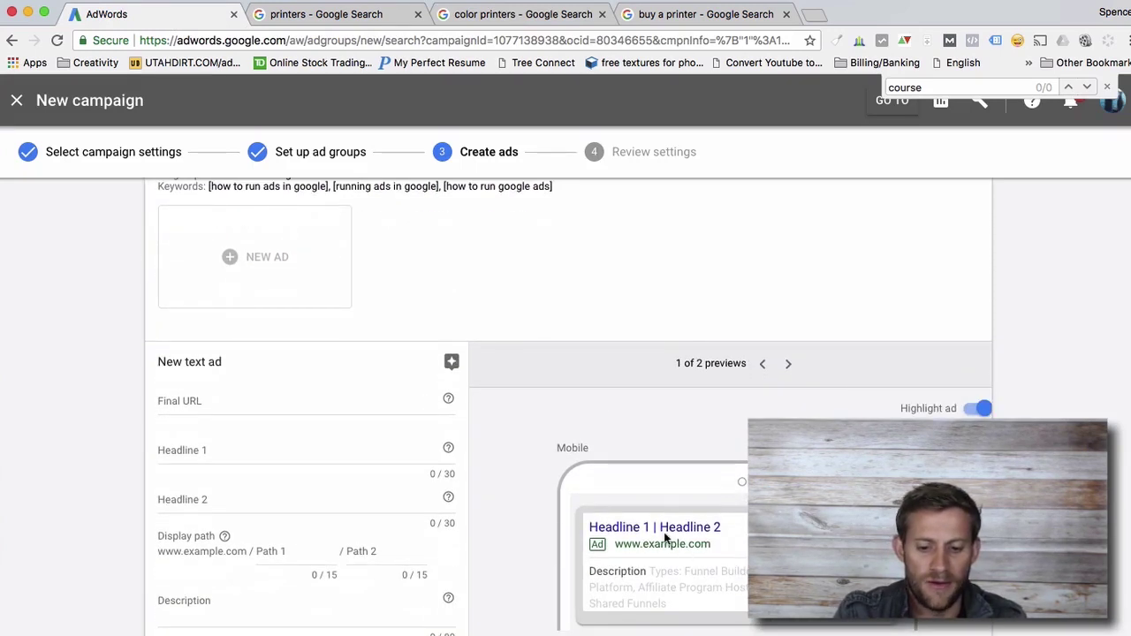
{"action": "scroll", "coordinate": [661, 536], "scroll_direction": "down", "scroll_amount": 1}
{"action": "left_click", "coordinate": [210, 339]}
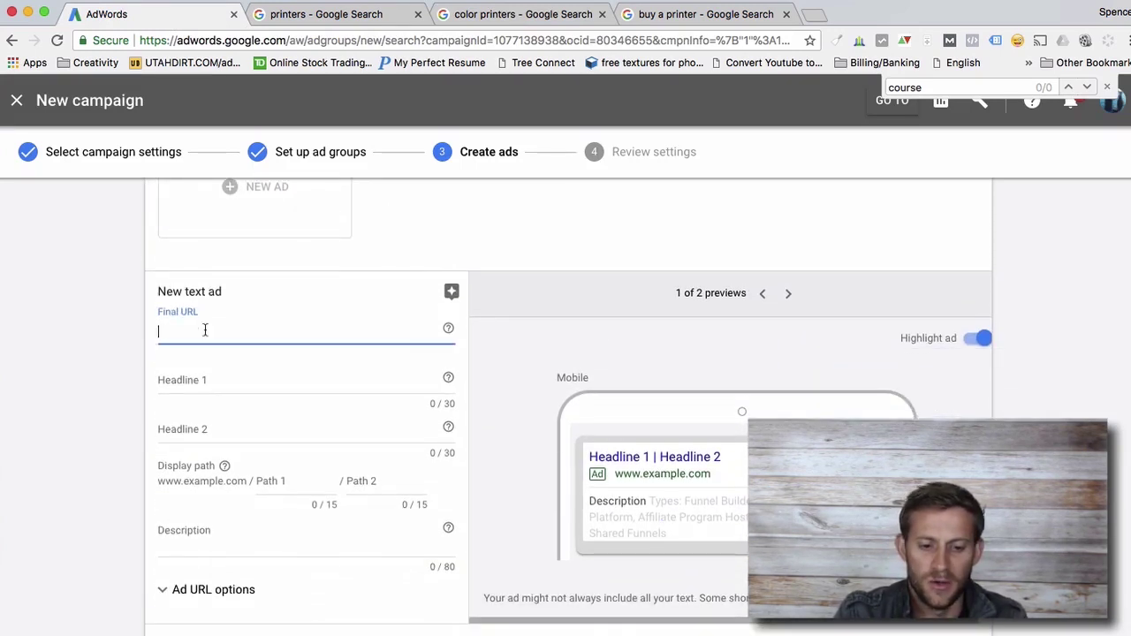
{"action": "type", "text": "buildapreneur.com"}
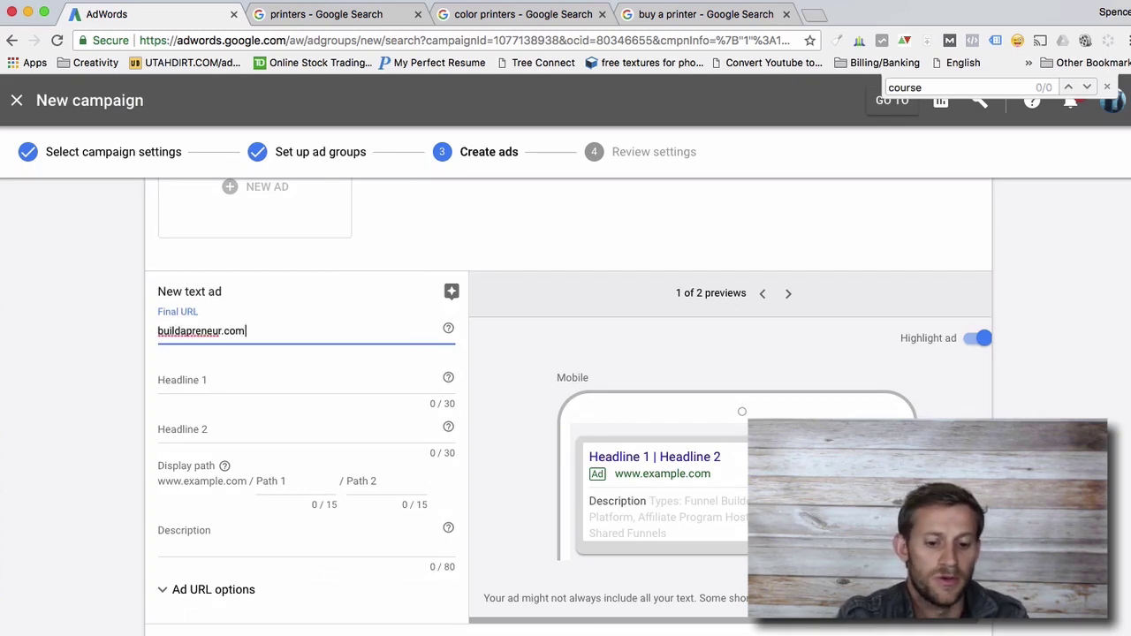
{"action": "type", "text": "/adwords-course"}
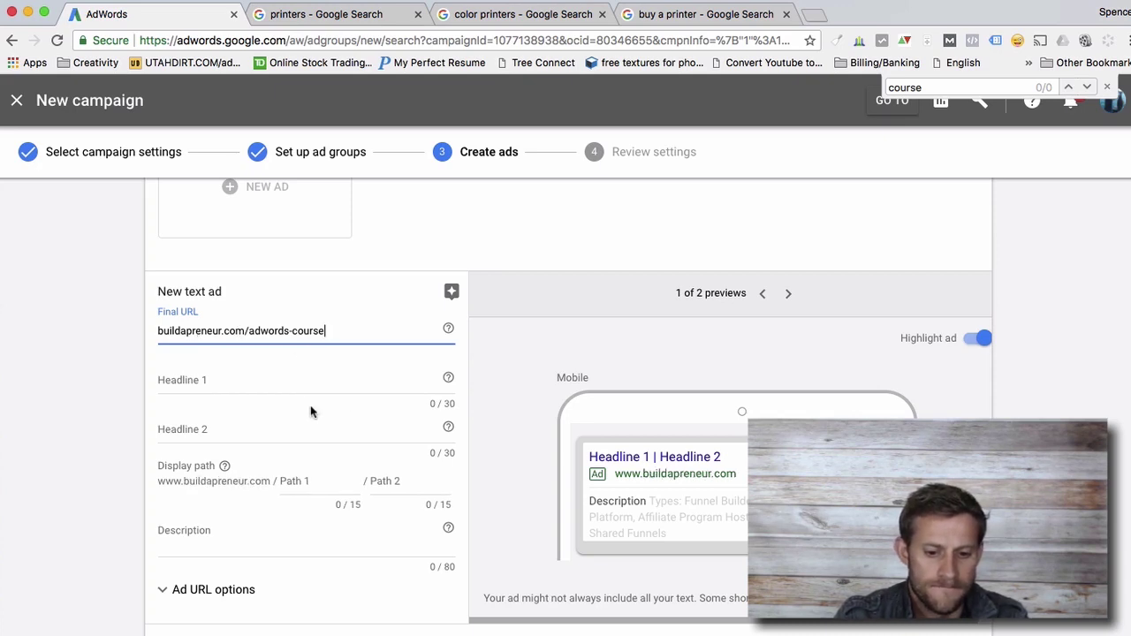
Step: Enter "Learn how to advertise on Goog" as the ad's Headline 1, using the full 30-character limit
{"action": "scroll", "coordinate": [314, 407], "scroll_direction": "down", "scroll_amount": 1}
{"action": "left_click", "coordinate": [225, 320]}
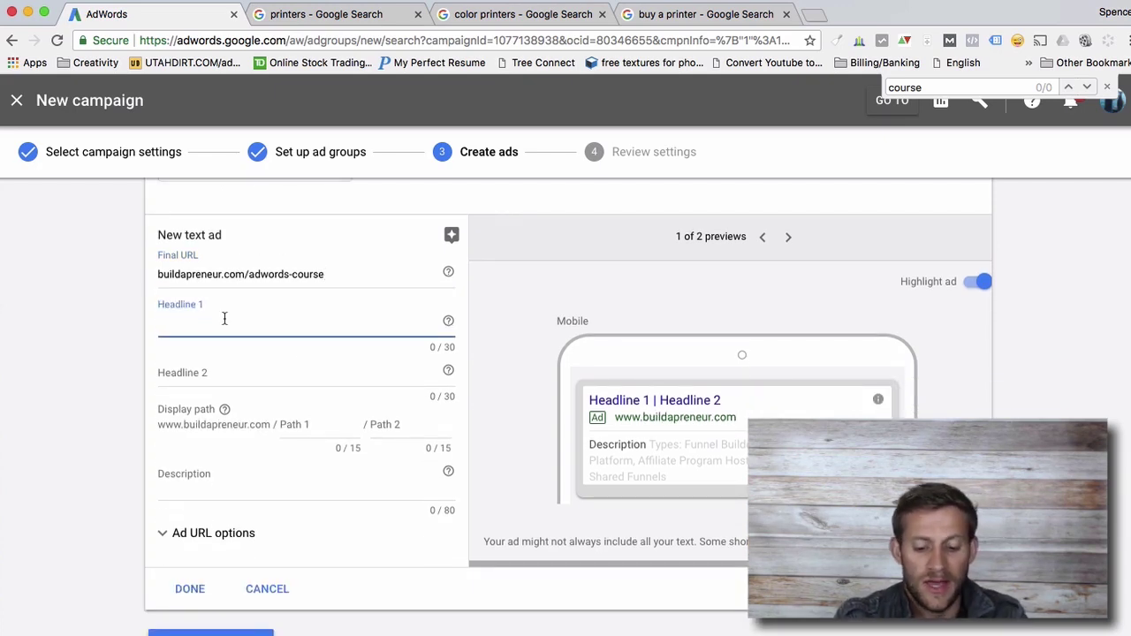
{"action": "type", "text": "Lei"}
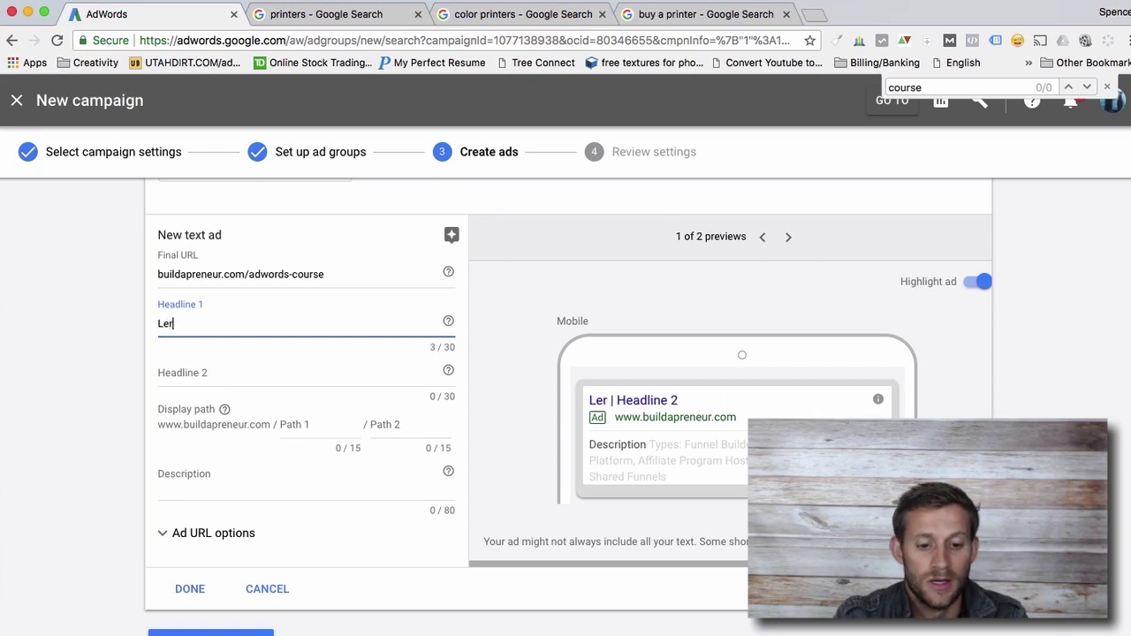
{"action": "key", "text": "BackSpace"}
{"action": "type", "text": "an"}
{"action": "key", "text": "BackSpace"}
{"action": "key", "text": "BackSpace"}
{"action": "type", "text": "arn"}
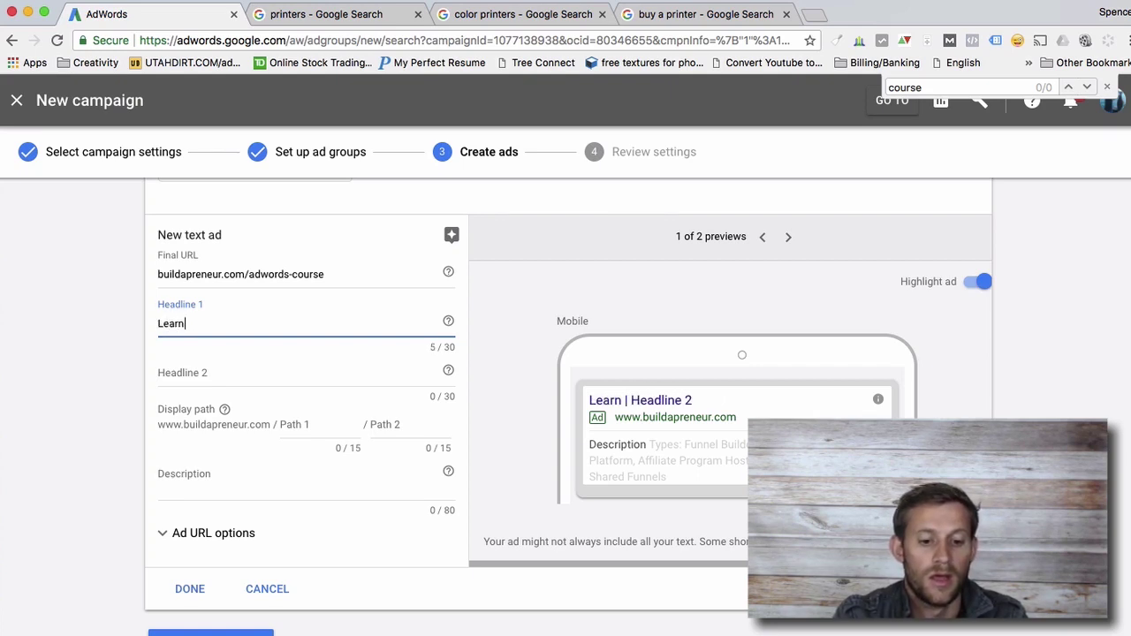
{"action": "type", "text": " how to advertise "}
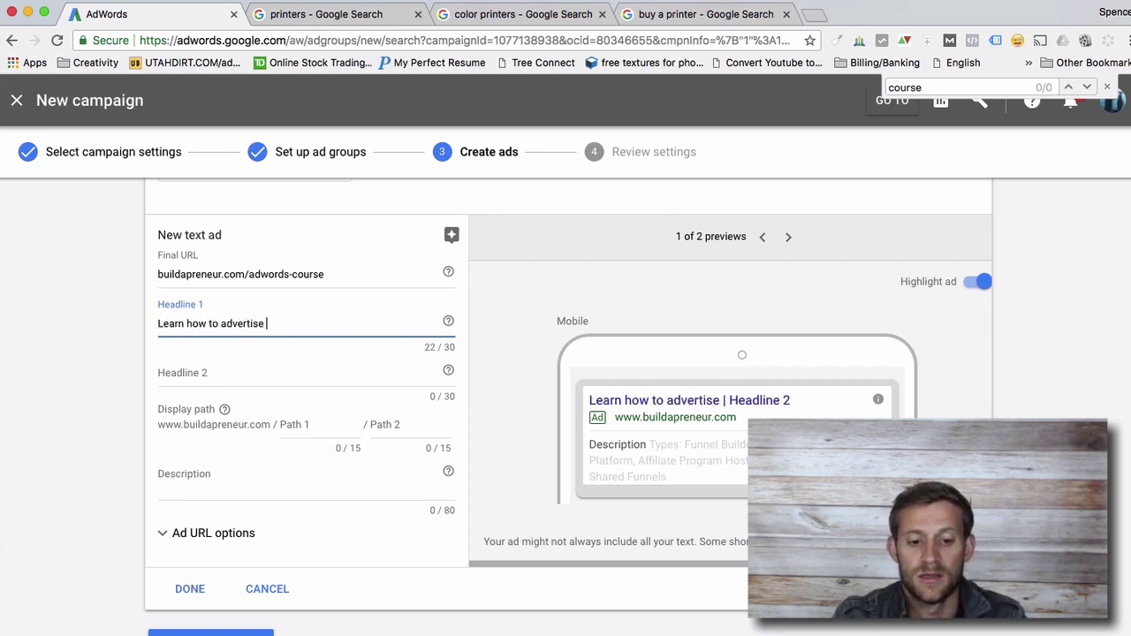
{"action": "type", "text": "on Google"}
{"action": "key", "text": "BackSpace"}
{"action": "key", "text": "BackSpace"}
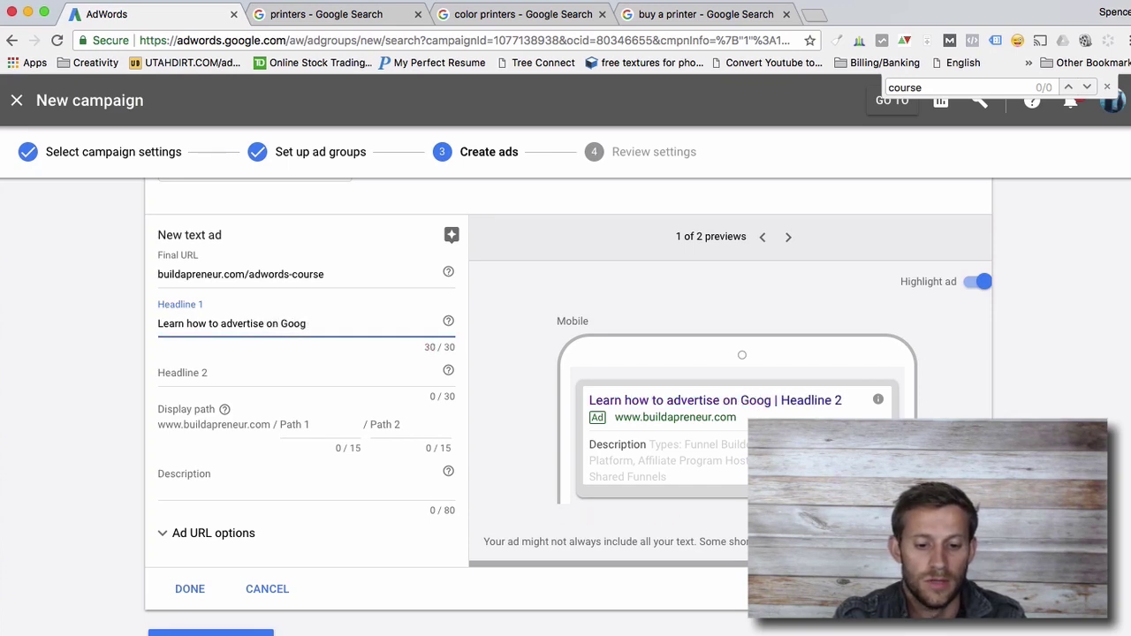
Step: Shorten Headline 1 by removing "how" and complete its last word so it reads "Learn to advertise on Google"
{"action": "left_click", "coordinate": [207, 323]}
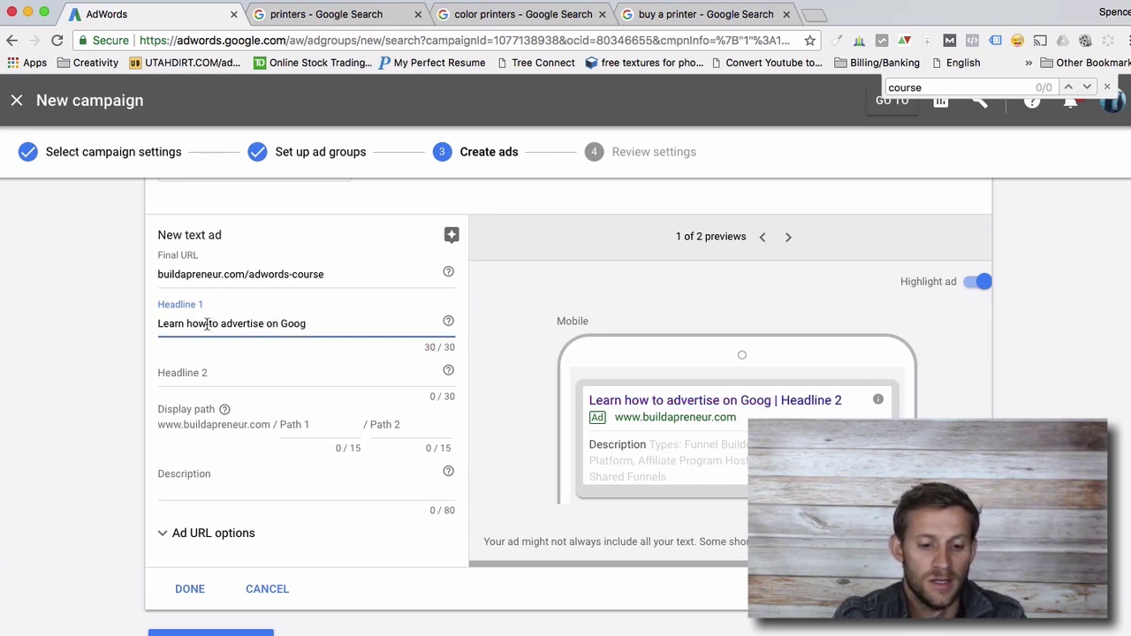
{"action": "key", "text": "BackSpace"}
{"action": "key", "text": "BackSpace"}
{"action": "key", "text": "BackSpace"}
{"action": "key", "text": "BackSpace"}
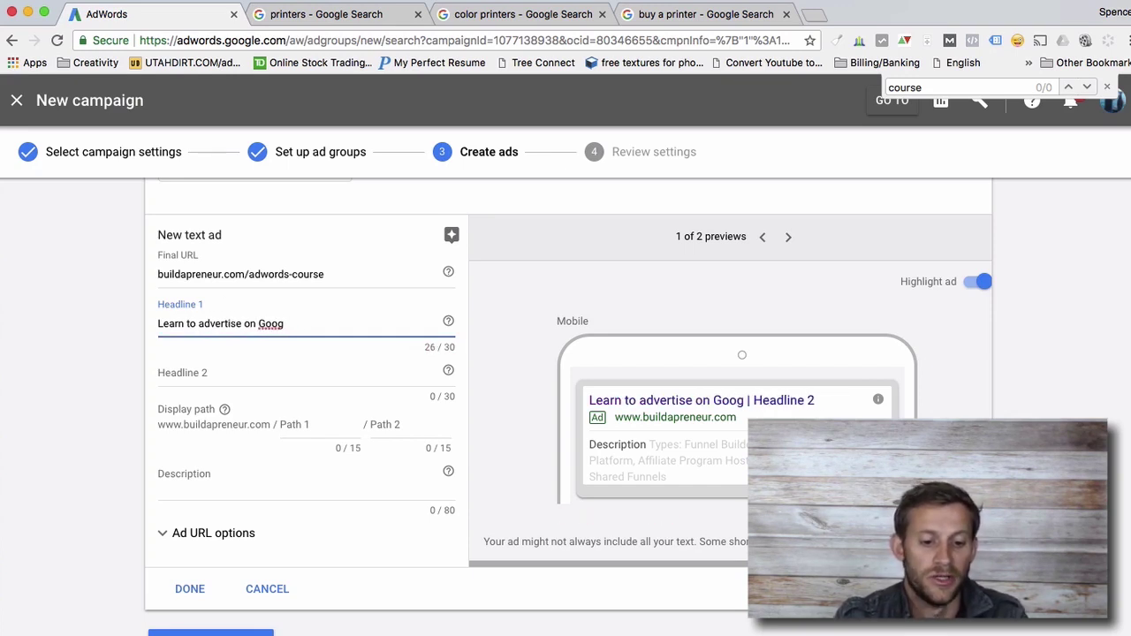
{"action": "left_click", "coordinate": [318, 323]}
{"action": "type", "text": "le"}
Step: Enter "Perfect for Beginners" as Headline 2 and fill the two display path parts with "adwords" and "course"
{"action": "left_click", "coordinate": [261, 373]}
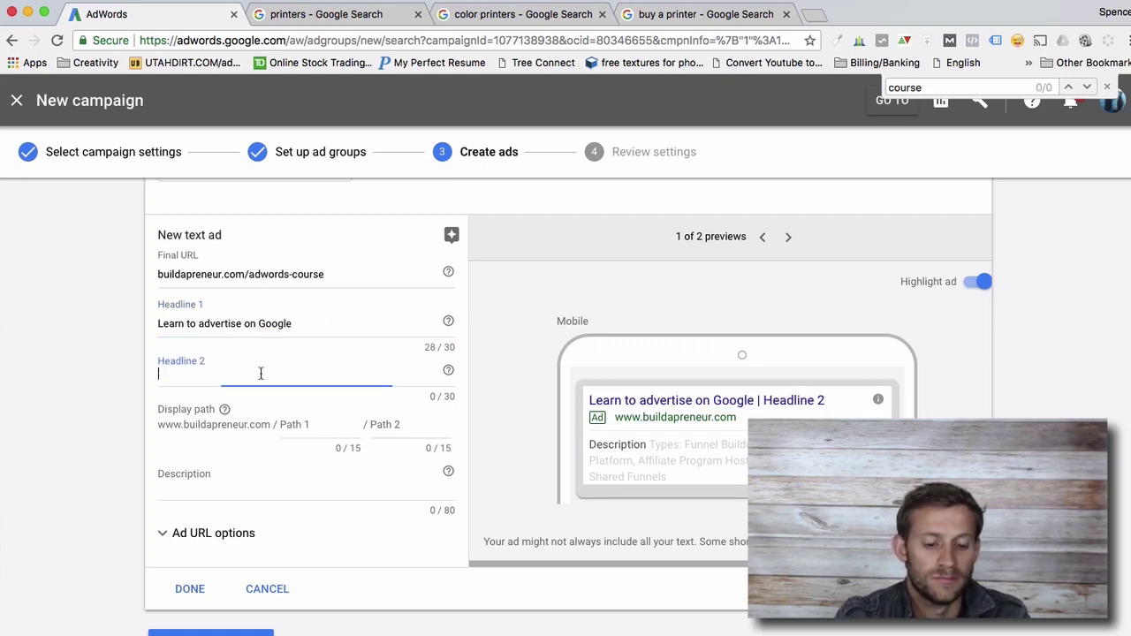
{"action": "type", "text": "Perfect for Beginners"}
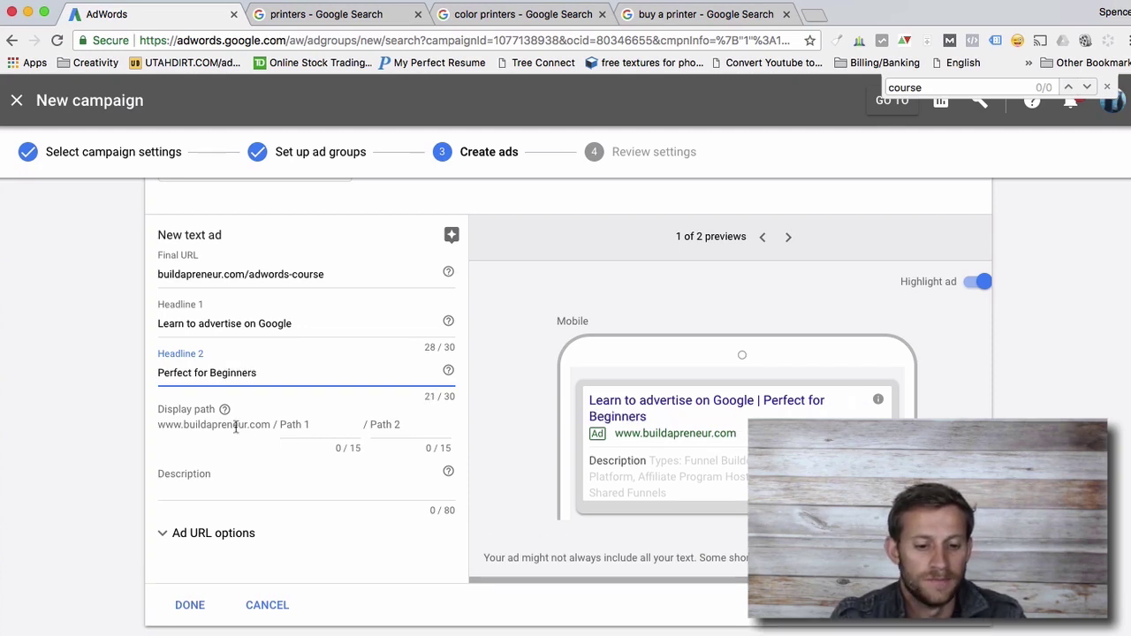
{"action": "left_click", "coordinate": [288, 425]}
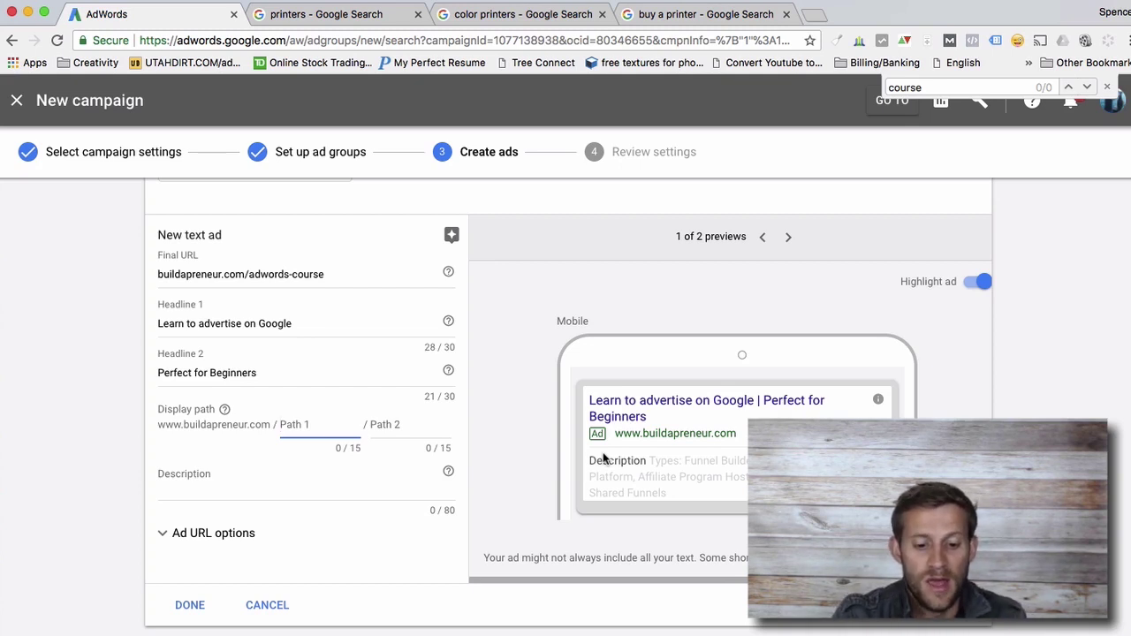
{"action": "type", "text": "adwords"}
{"action": "key", "text": "Tab"}
{"action": "type", "text": "cou"}
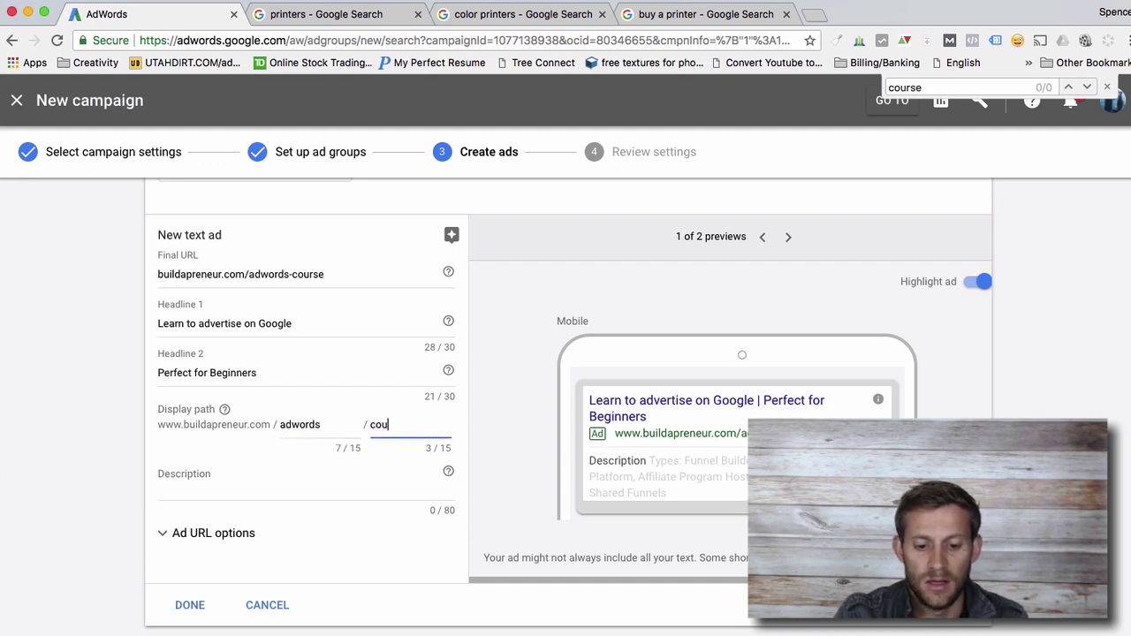
{"action": "type", "text": "rse"}
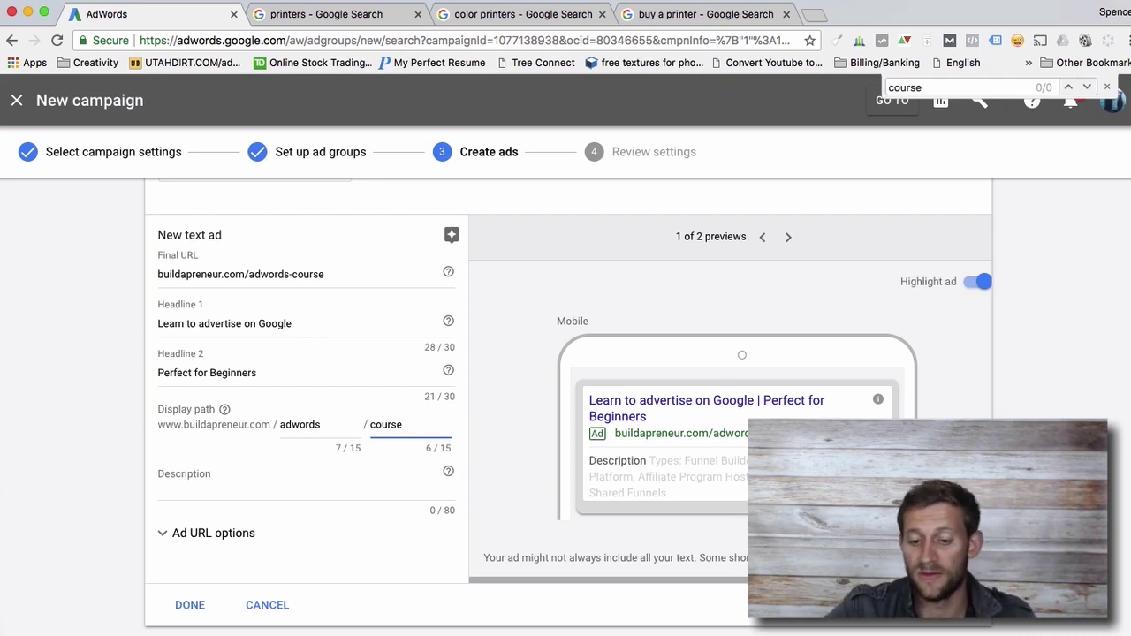
Step: Replace the first part of the ad's display path with "google-ads"
{"action": "double_click", "coordinate": [297, 425]}
{"action": "type", "text": "goolg"}
{"action": "key", "text": "BackSpace"}
{"action": "key", "text": "BackSpace"}
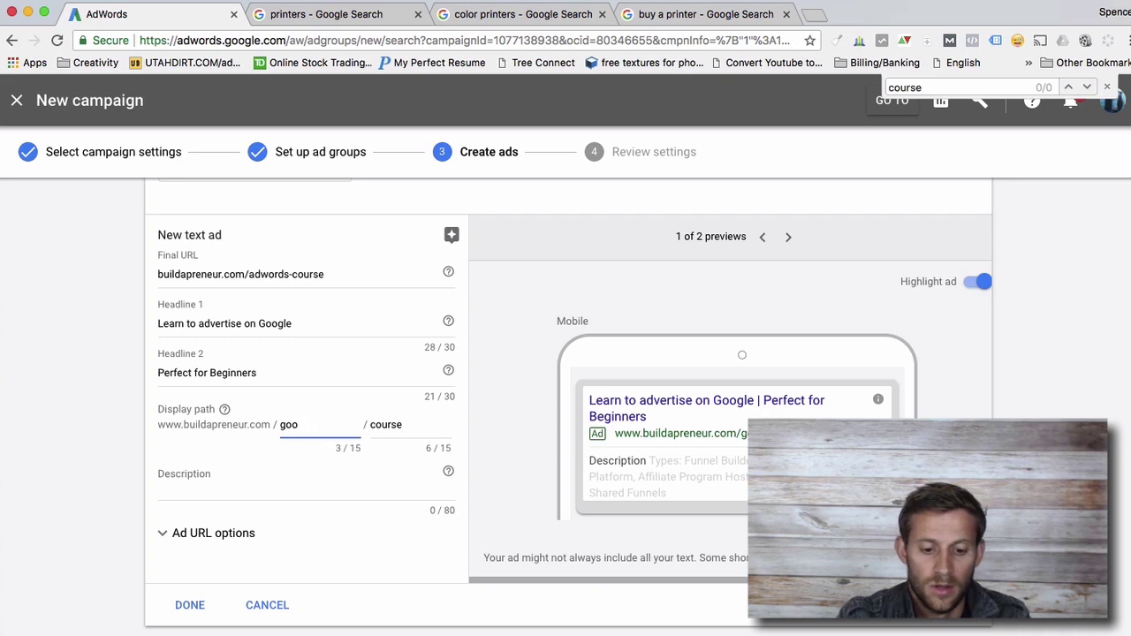
{"action": "type", "text": "ogle-ads"}
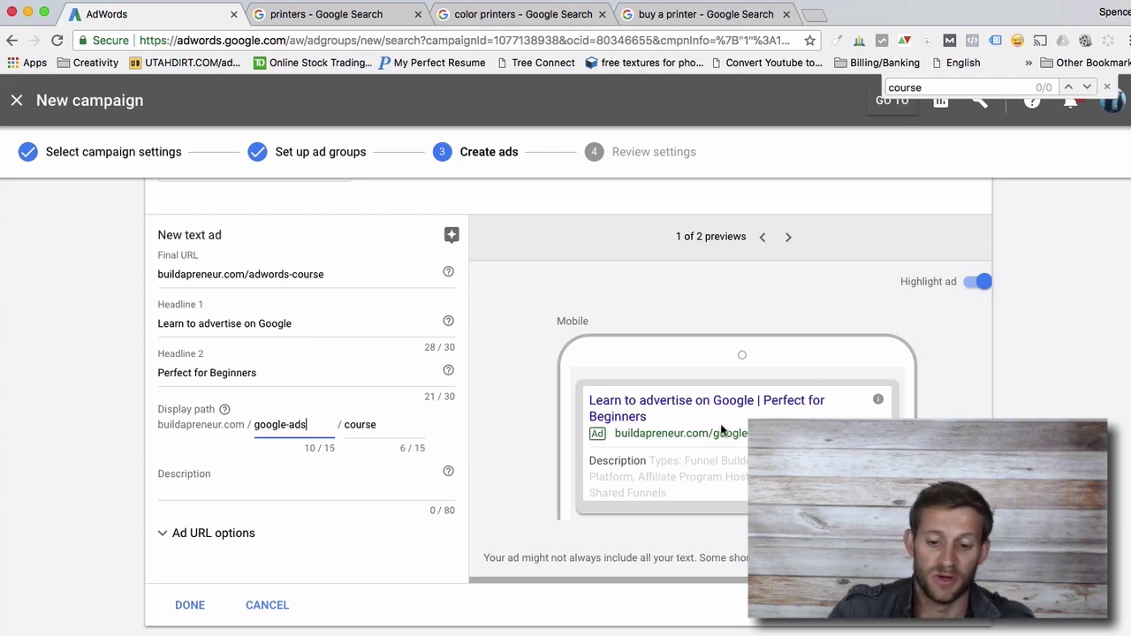
Step: Enter the ad's description as "Get access to our highly sought-after course on google ads taught by experts."
{"action": "scroll", "coordinate": [398, 431], "scroll_direction": "down", "scroll_amount": 2}
{"action": "left_click", "coordinate": [260, 406]}
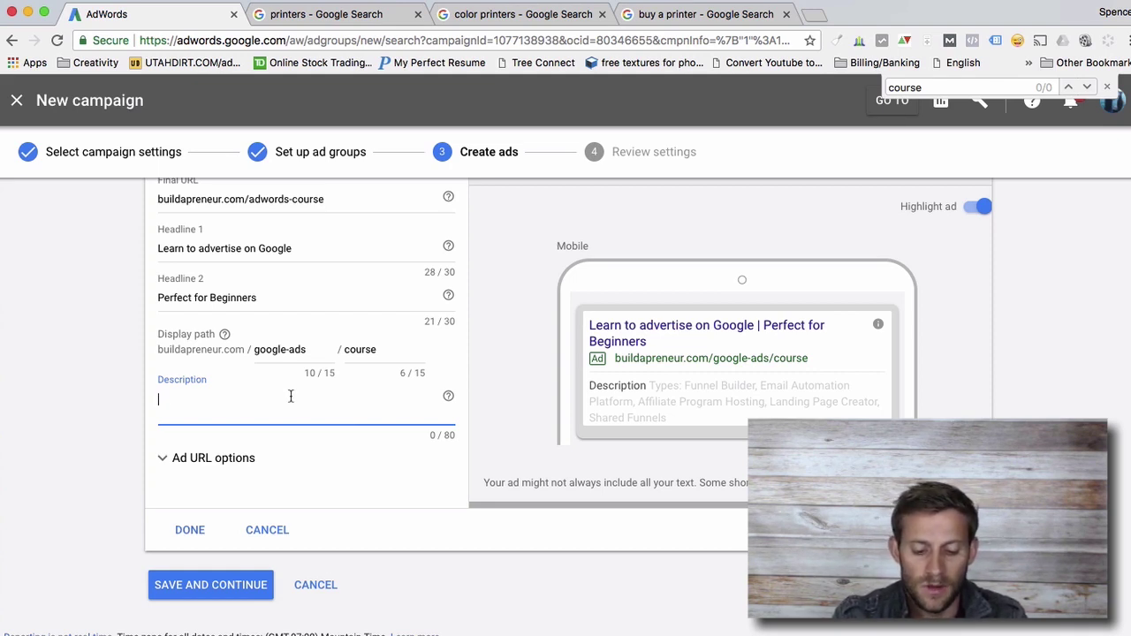
{"action": "type", "text": "Get access to o"}
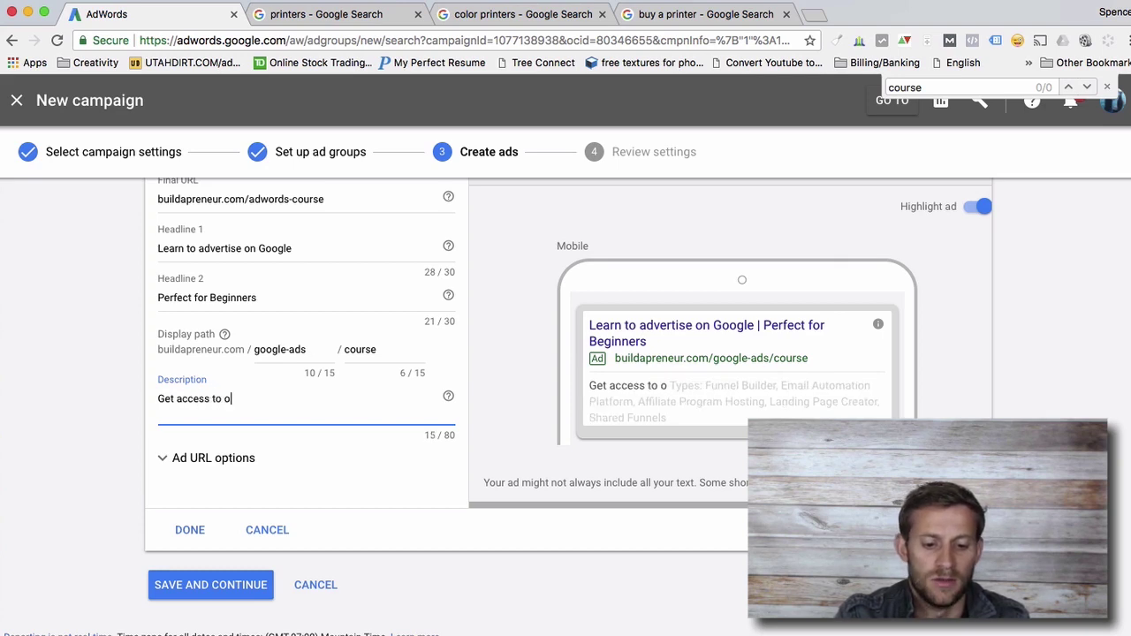
{"action": "type", "text": "ur high"}
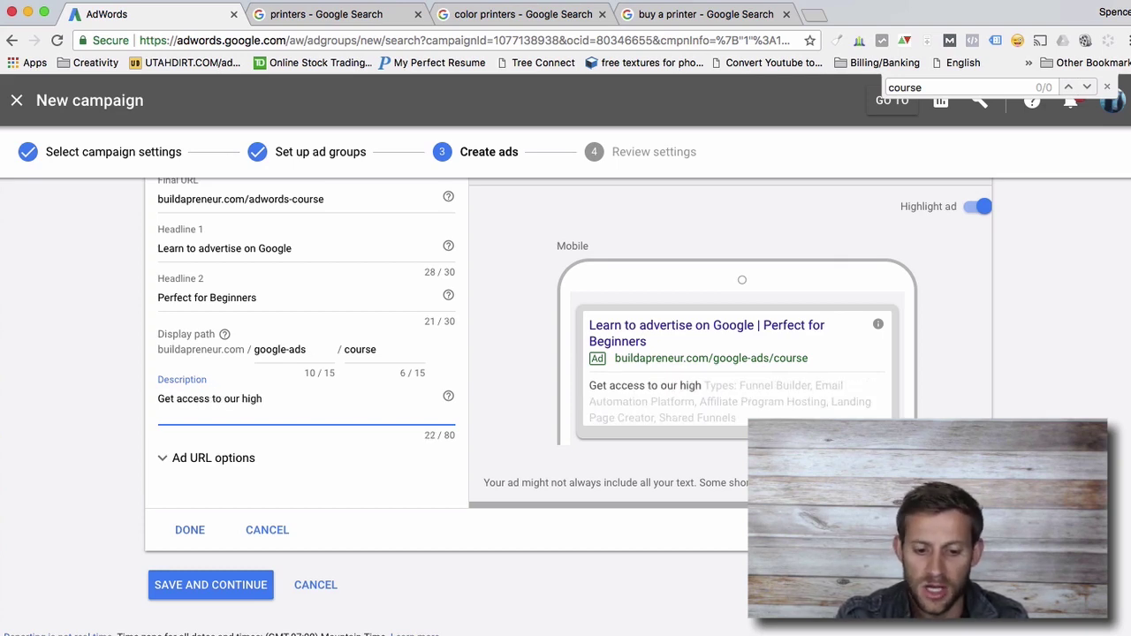
{"action": "type", "text": "ly-"}
{"action": "key", "text": "BackSpace"}
{"action": "type", "text": "sought-aft"}
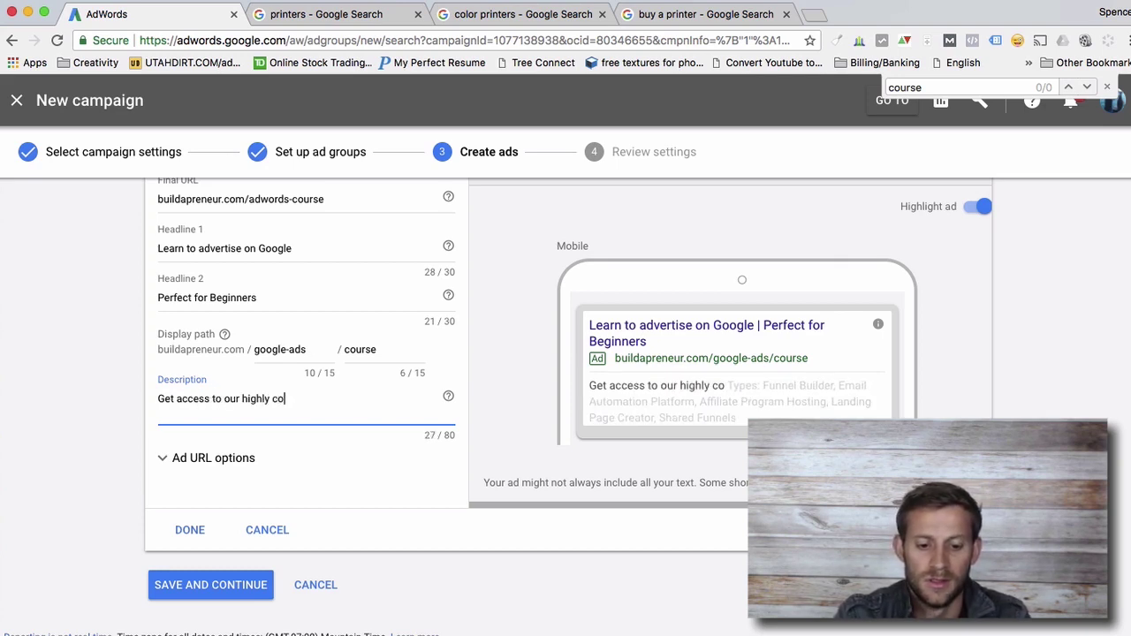
{"action": "type", "text": "er adve"}
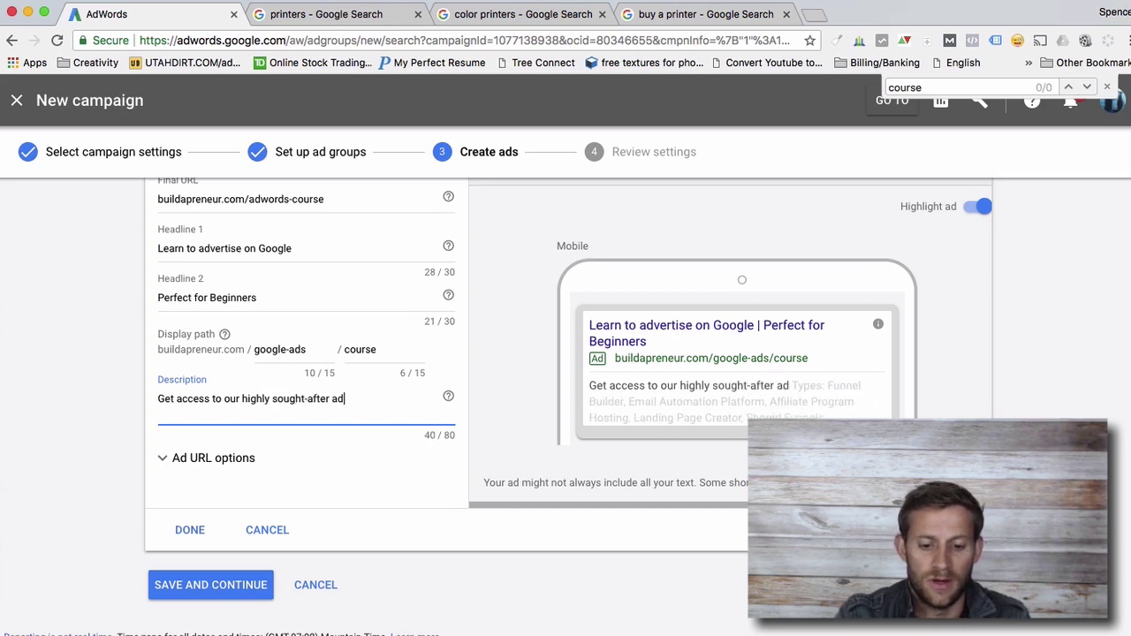
{"action": "key", "text": "BackSpace"}
{"action": "key", "text": "BackSpace"}
{"action": "key", "text": "BackSpace"}
{"action": "key", "text": "BackSpace"}
{"action": "type", "text": "course on goo"}
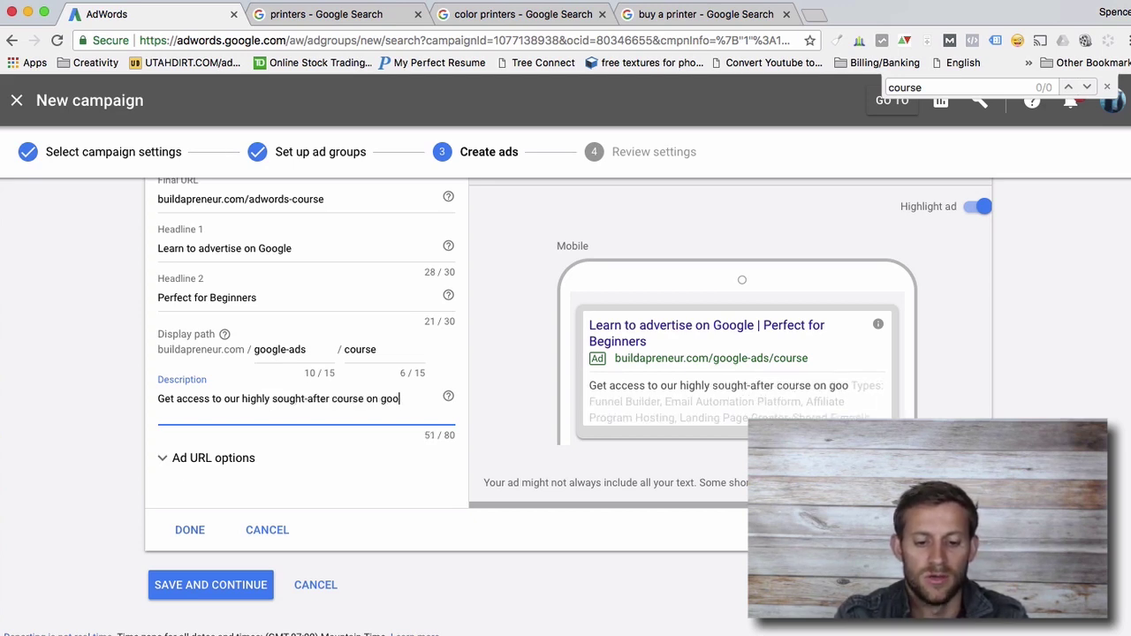
{"action": "type", "text": "gle ads taught by experts."}
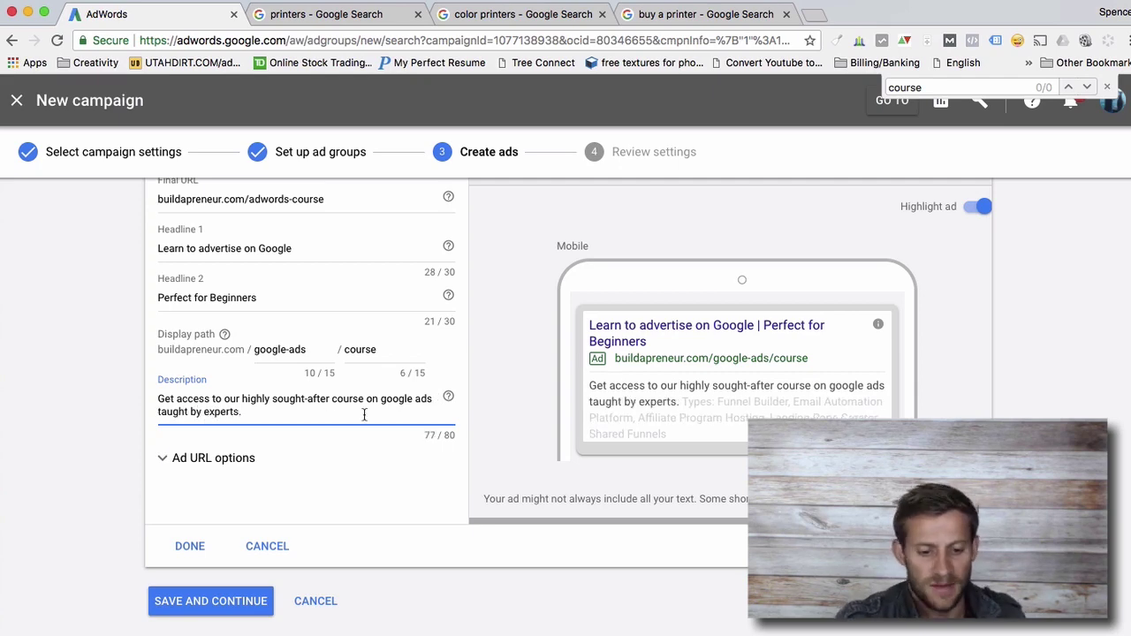
Step: Check over the completed text ad, save it and continue to the campaign's review settings
{"action": "scroll", "coordinate": [366, 422], "scroll_direction": "down", "scroll_amount": 3}
{"action": "scroll", "coordinate": [336, 413], "scroll_direction": "up", "scroll_amount": 7}
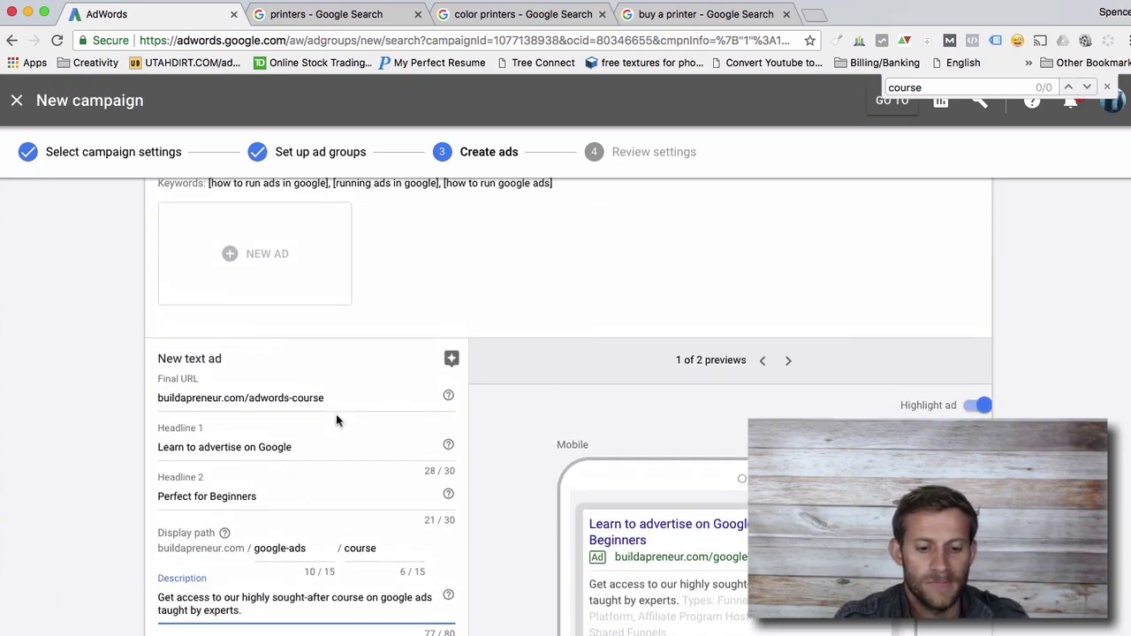
{"action": "scroll", "coordinate": [336, 414], "scroll_direction": "down", "scroll_amount": 2}
{"action": "left_click", "coordinate": [245, 548]}
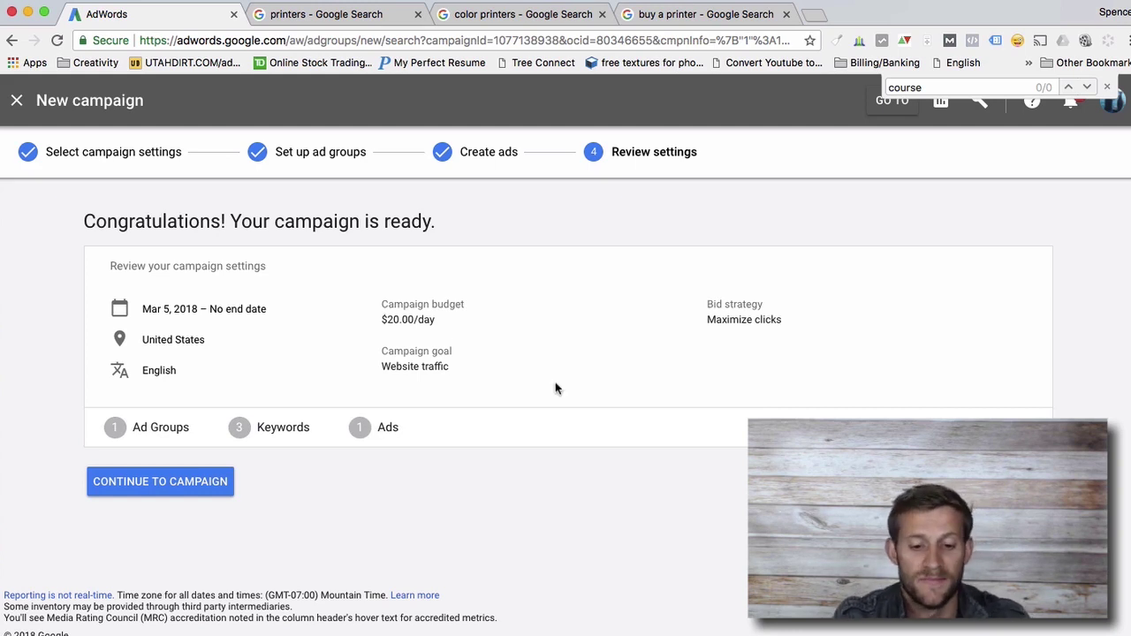
Step: Review the campaign goal, then expand the summary to examine the ad, its ad group and the exact-match keywords
{"action": "triple_click", "coordinate": [422, 368]}
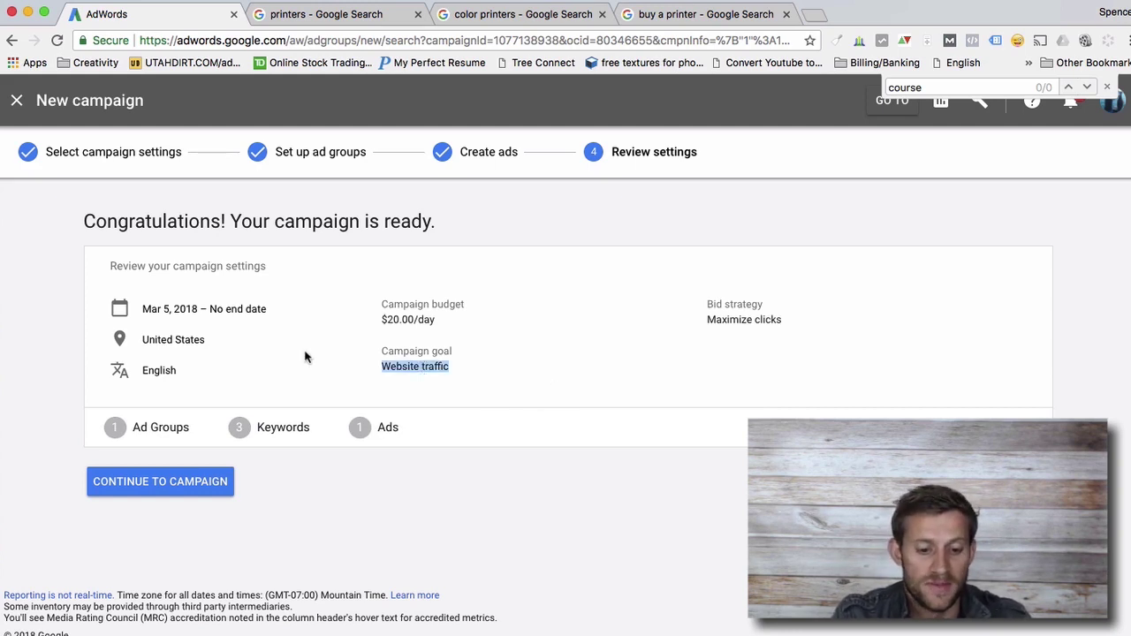
{"action": "left_click", "coordinate": [133, 429]}
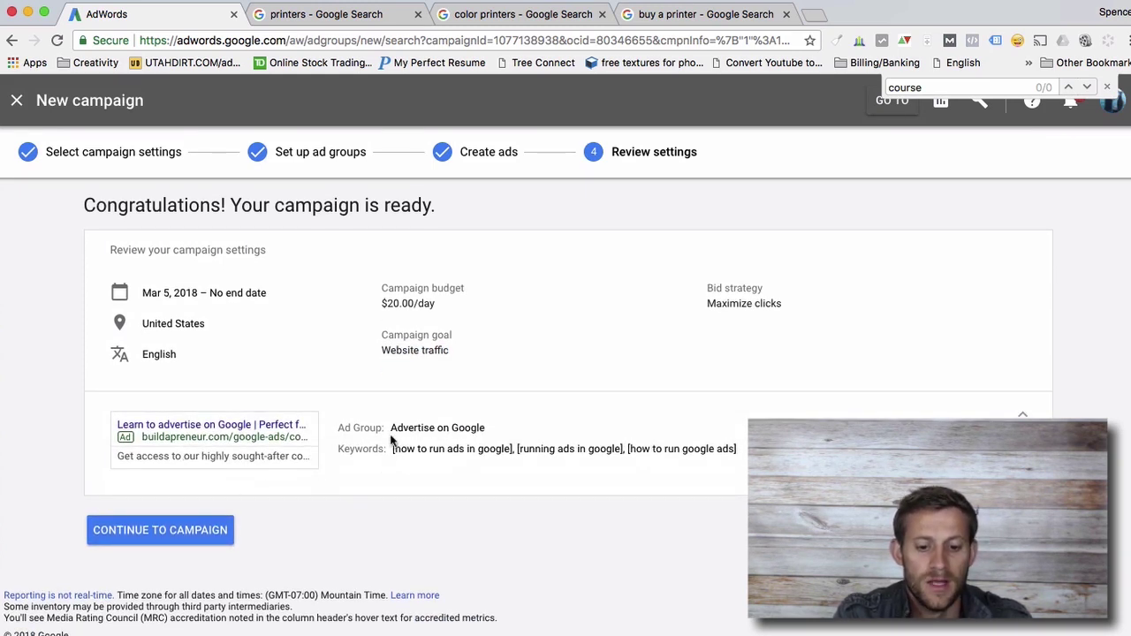
{"action": "left_click_drag", "start_coordinate": [495, 425], "coordinate": [487, 430]}
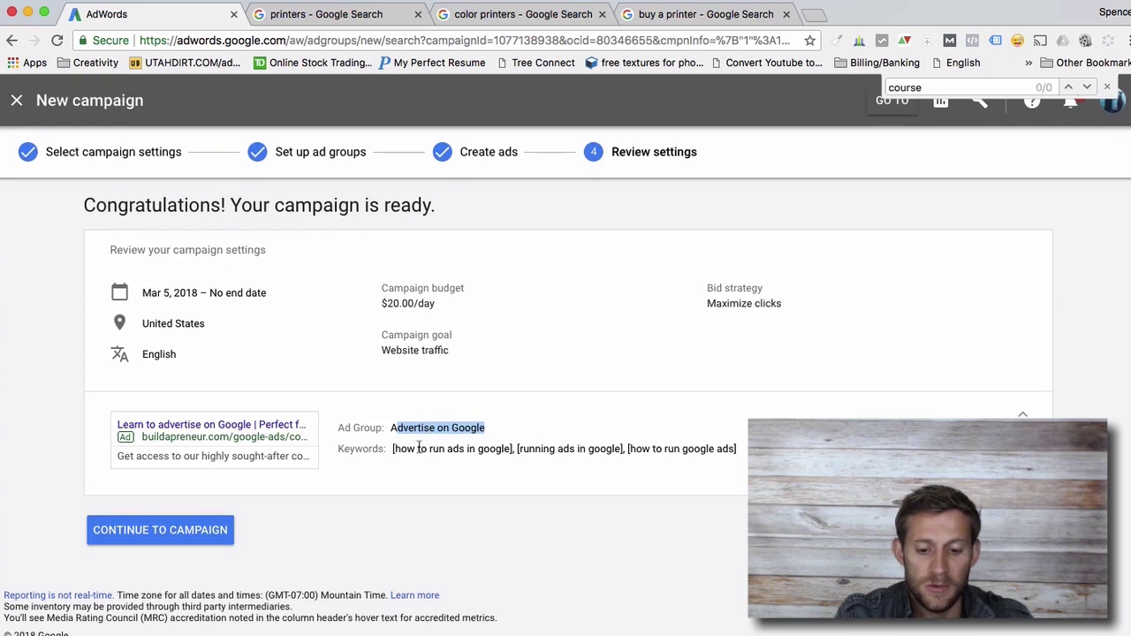
{"action": "left_click", "coordinate": [460, 448]}
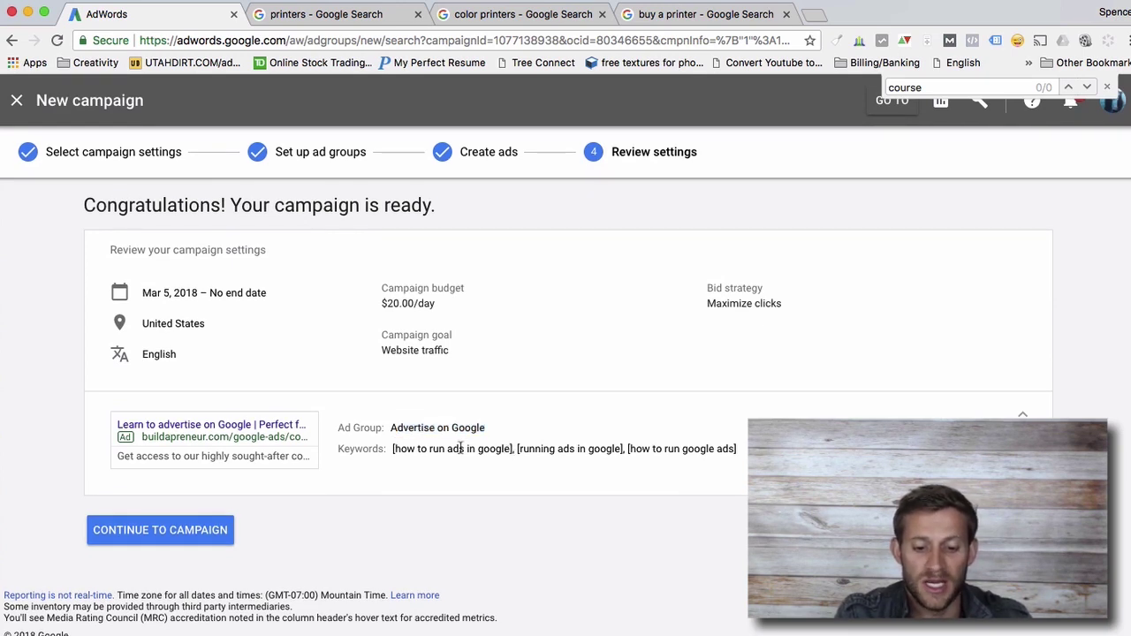
{"action": "double_click", "coordinate": [461, 448]}
{"action": "triple_click", "coordinate": [576, 448]}
{"action": "left_click", "coordinate": [669, 446]}
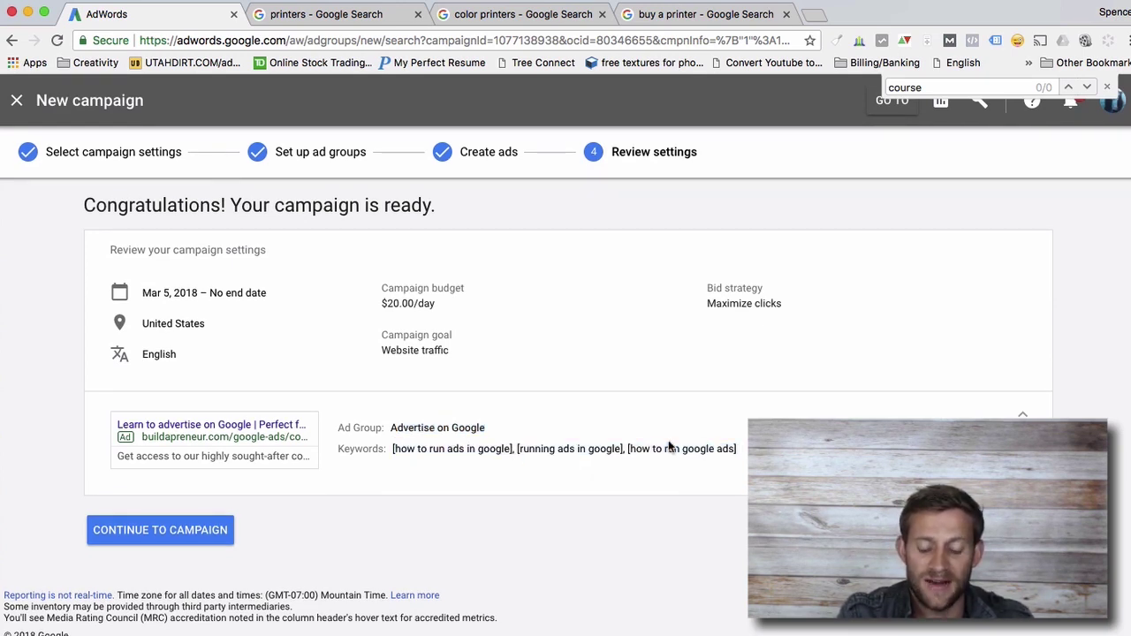
{"action": "triple_click", "coordinate": [669, 448]}
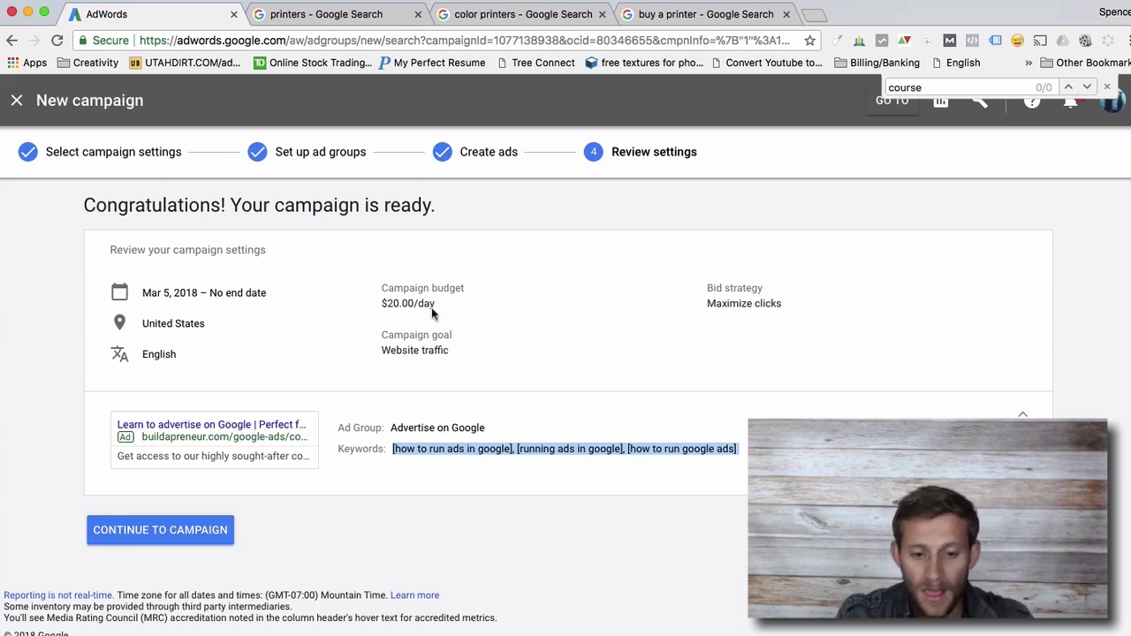
Step: Leave the campaign setup and view the ads of the "Straight Affiliate" ad group in the Expert Secrets campaign
{"action": "left_click", "coordinate": [17, 101]}
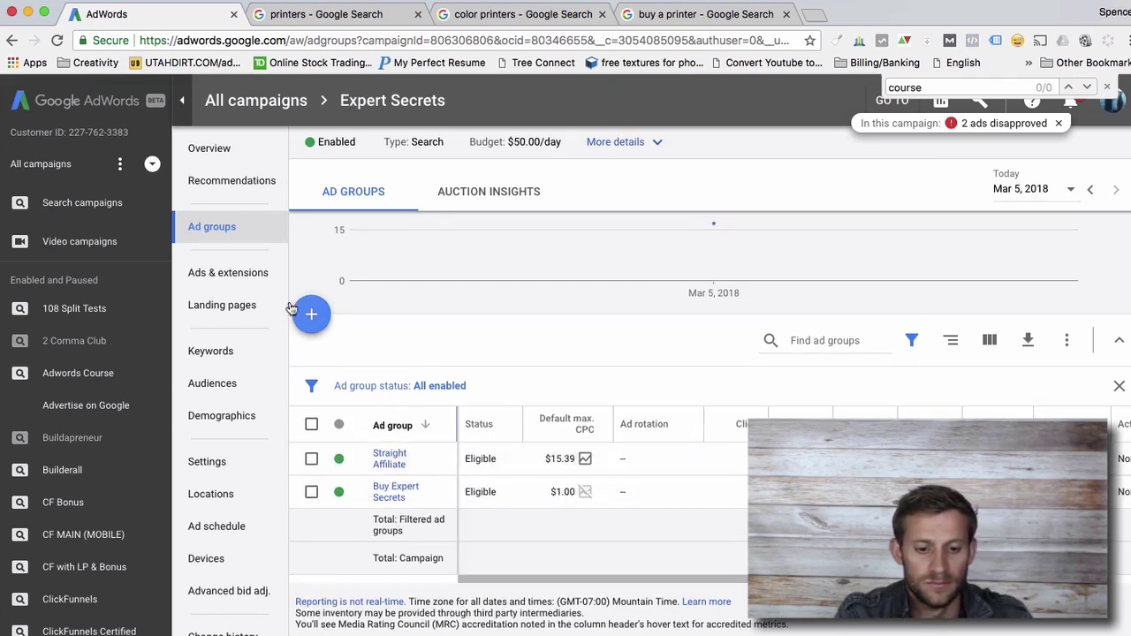
{"action": "left_click", "coordinate": [390, 457]}
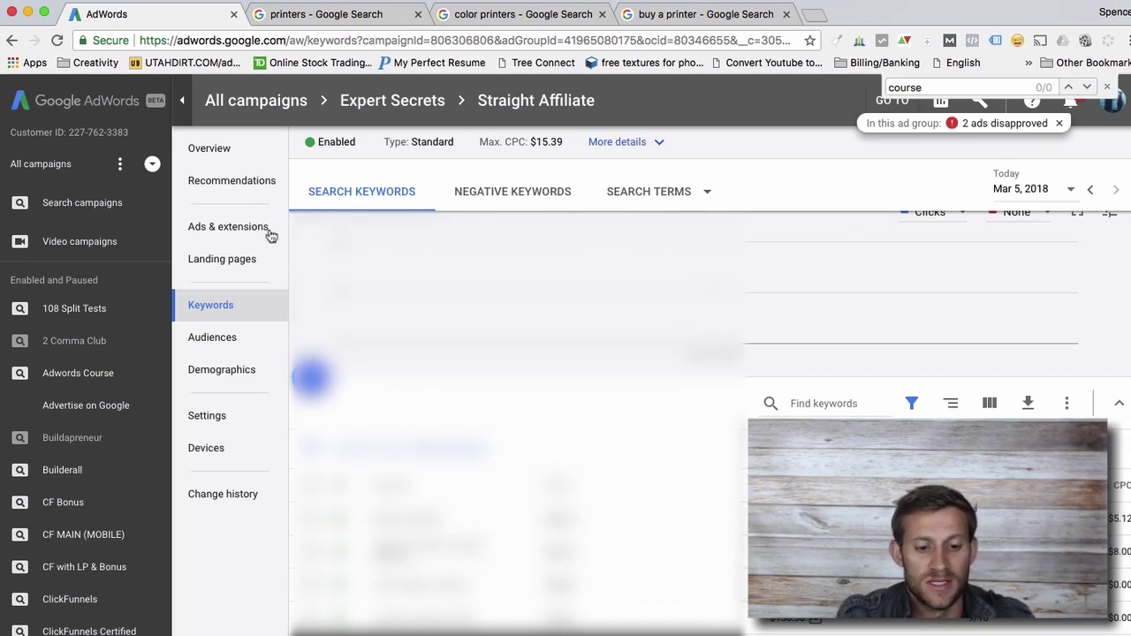
{"action": "left_click", "coordinate": [232, 227]}
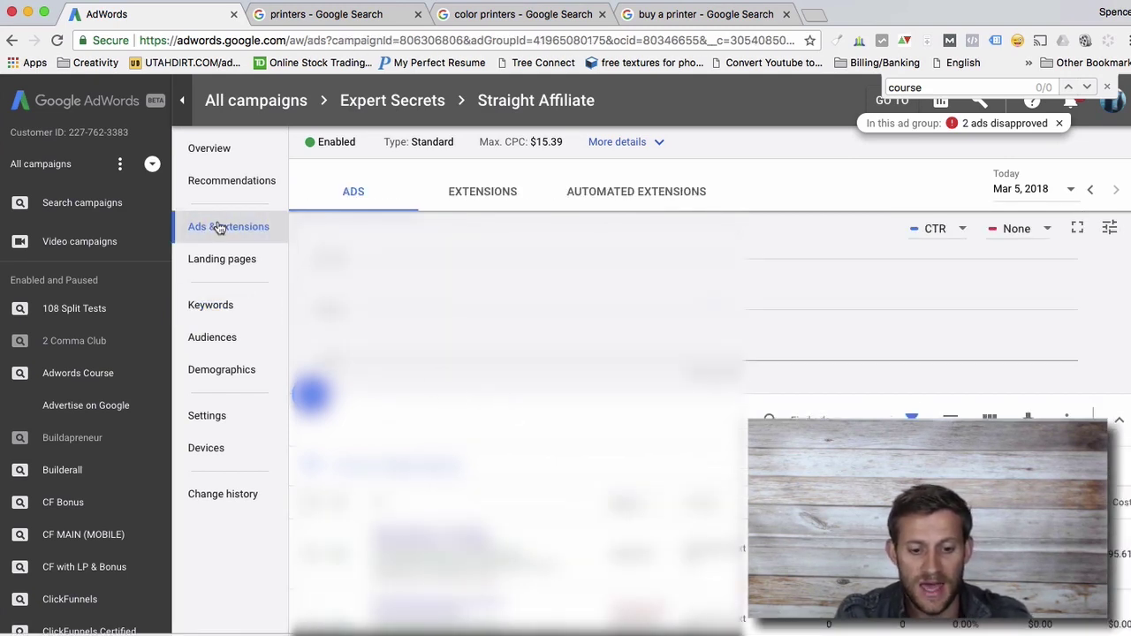